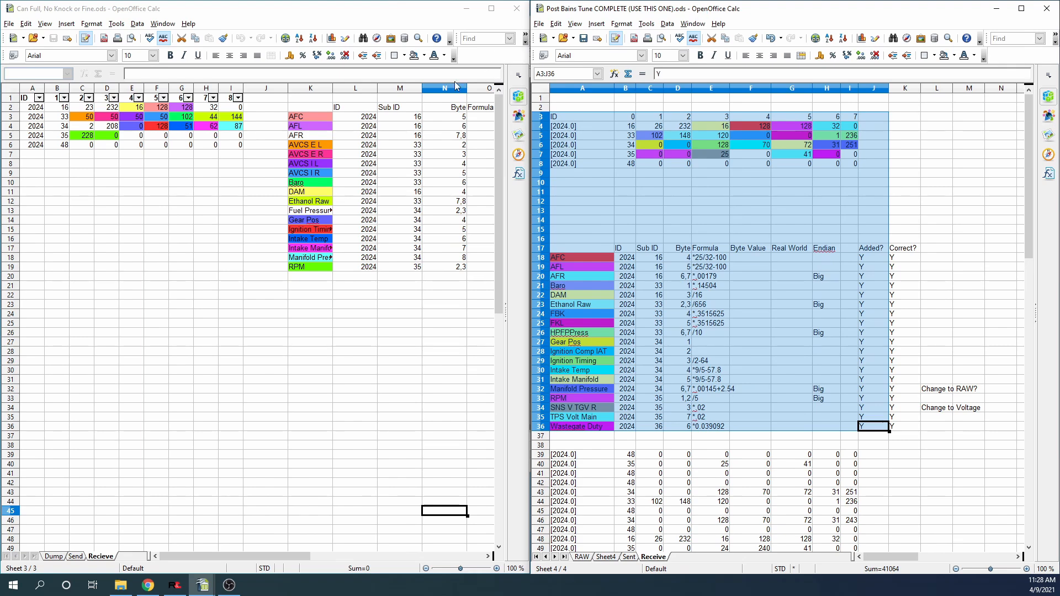
Examine the [2024.0] IDs in A4:A8 on the Receive sheet of the Post Bains Tune workbook.
left_click(254, 242)
left_click(568, 126)
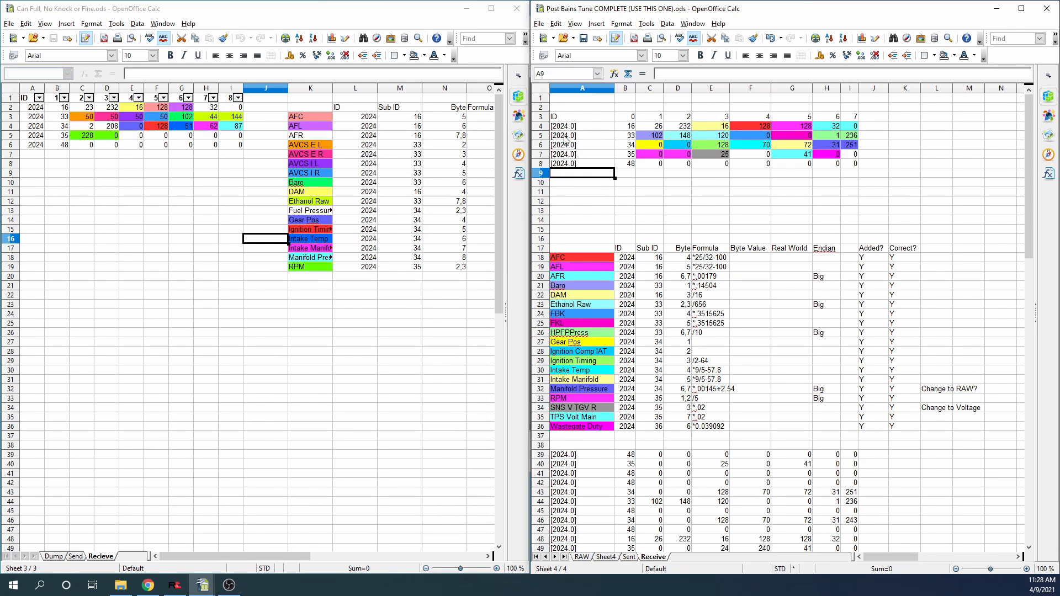
left_click_drag(569, 126, 575, 165)
left_click(572, 163)
left_click(572, 128)
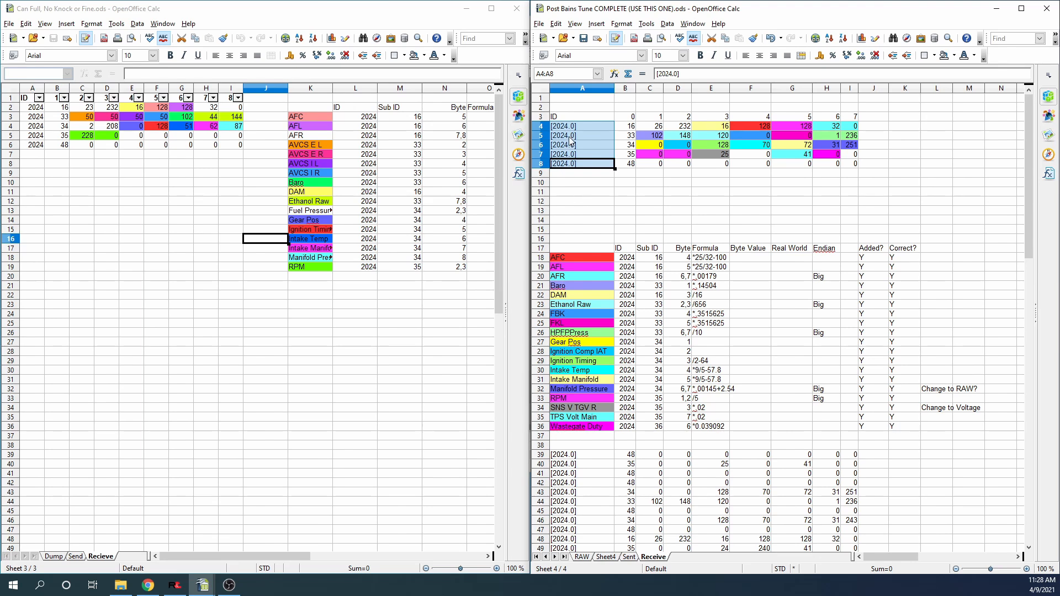
left_click_drag(569, 130, 578, 169)
left_click(576, 193)
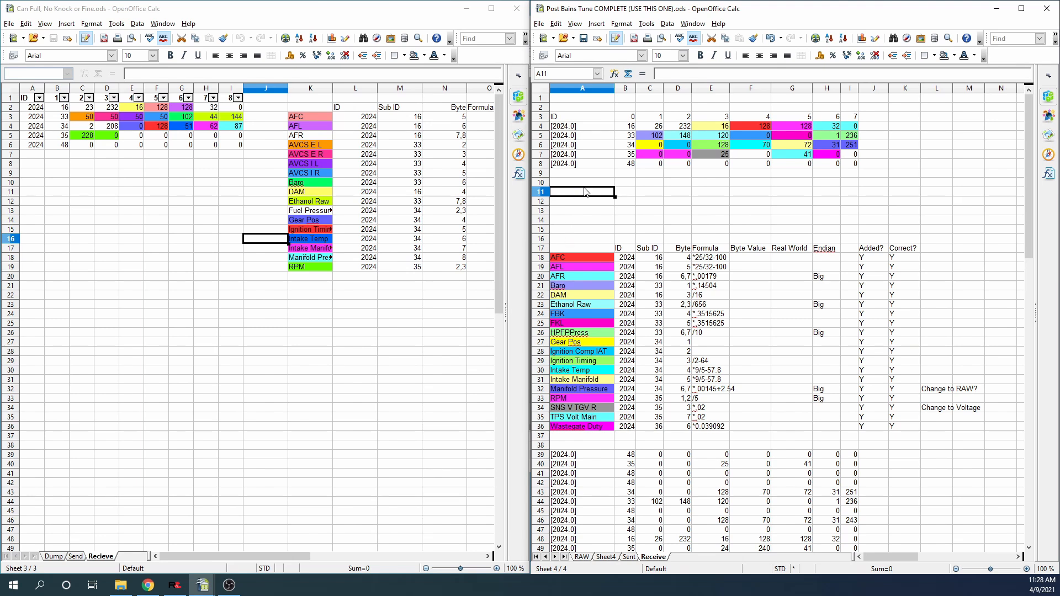
left_click(586, 155)
left_click_drag(583, 130, 580, 164)
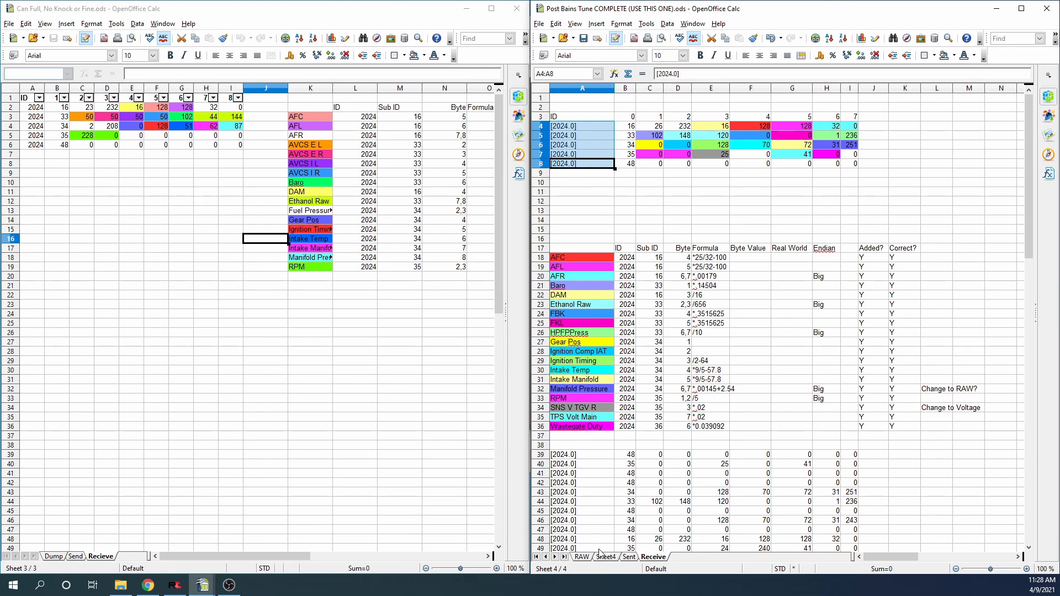
Examine the [2016.0] IDs in A2:A14 under Accessory Mode on Sheet4.
left_click(621, 558)
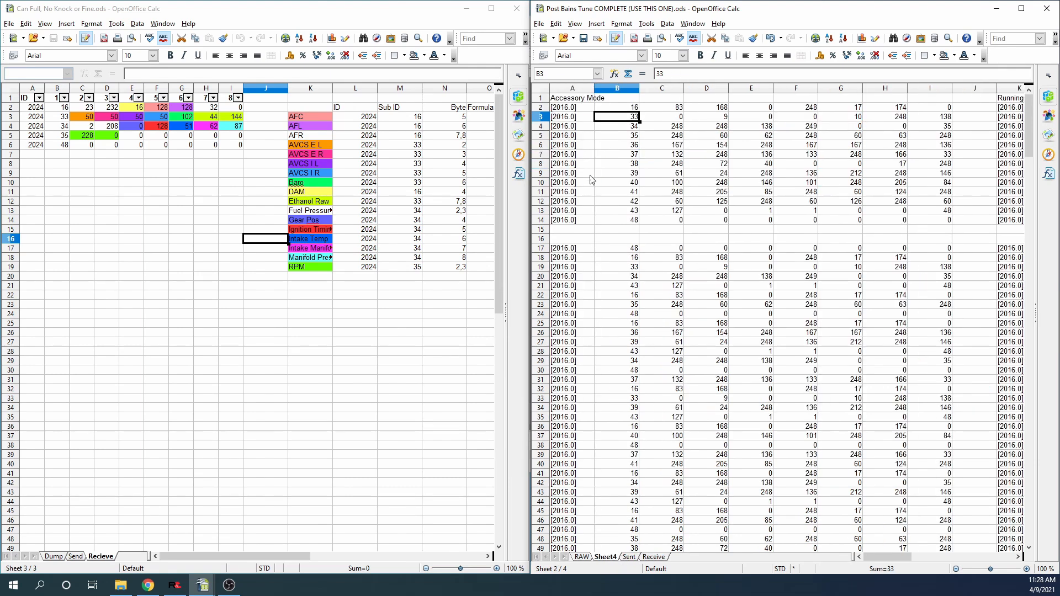
left_click_drag(581, 108, 586, 221)
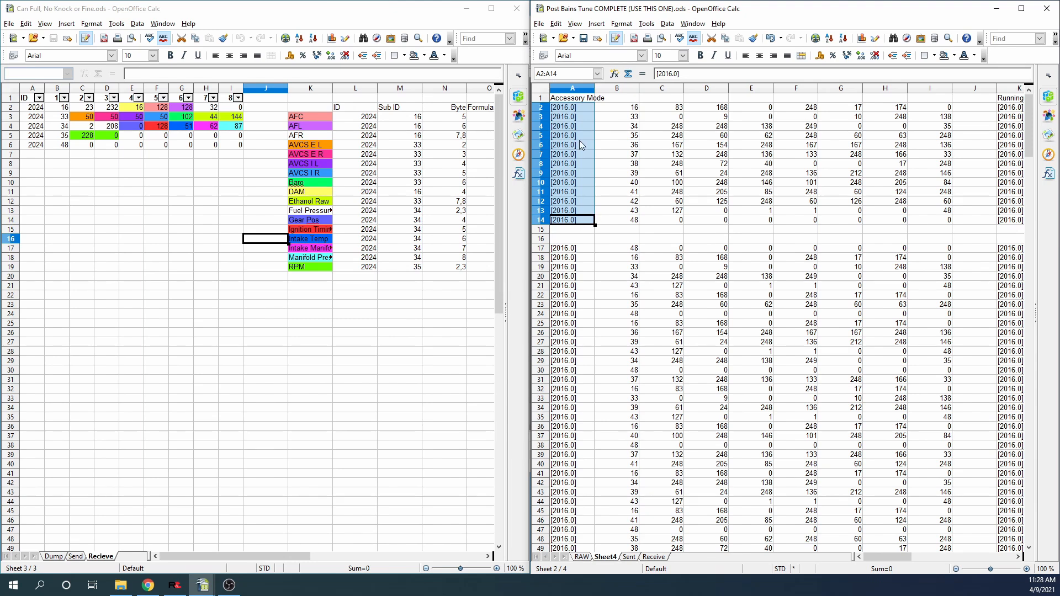
left_click(575, 121)
left_click(574, 113)
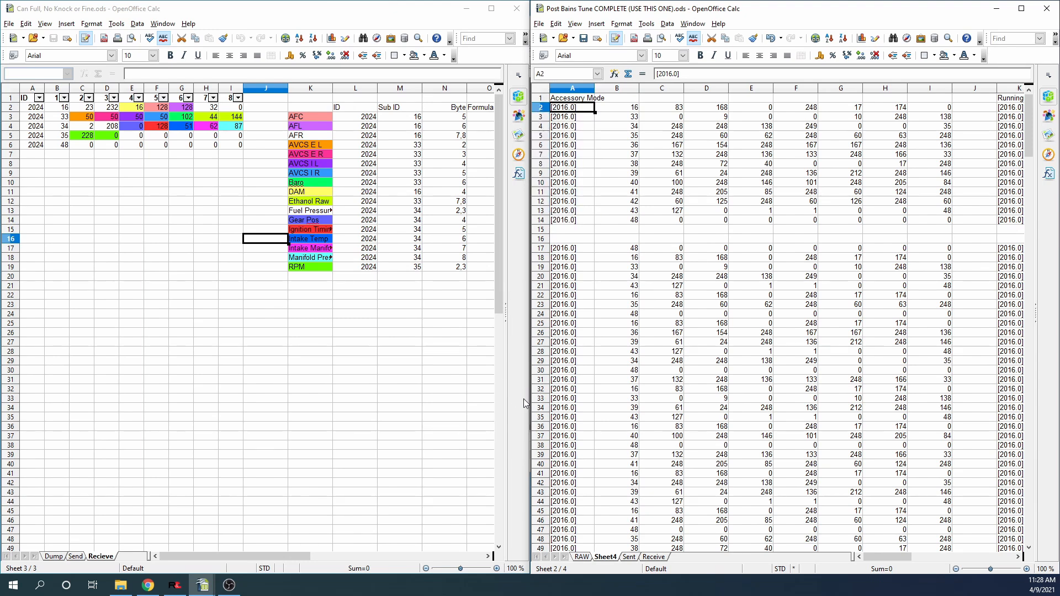
Set the ID filter on the RAW sheet to All so that every captured message is listed.
left_click(582, 556)
left_click(622, 473)
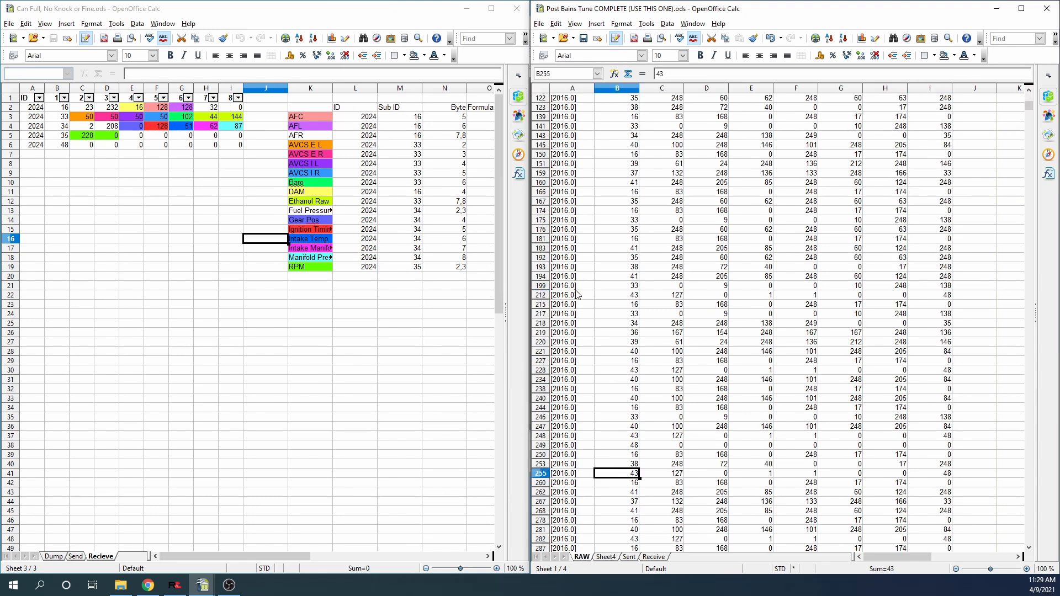
scroll(577, 309, "up", 10)
scroll(578, 313, "up", 1)
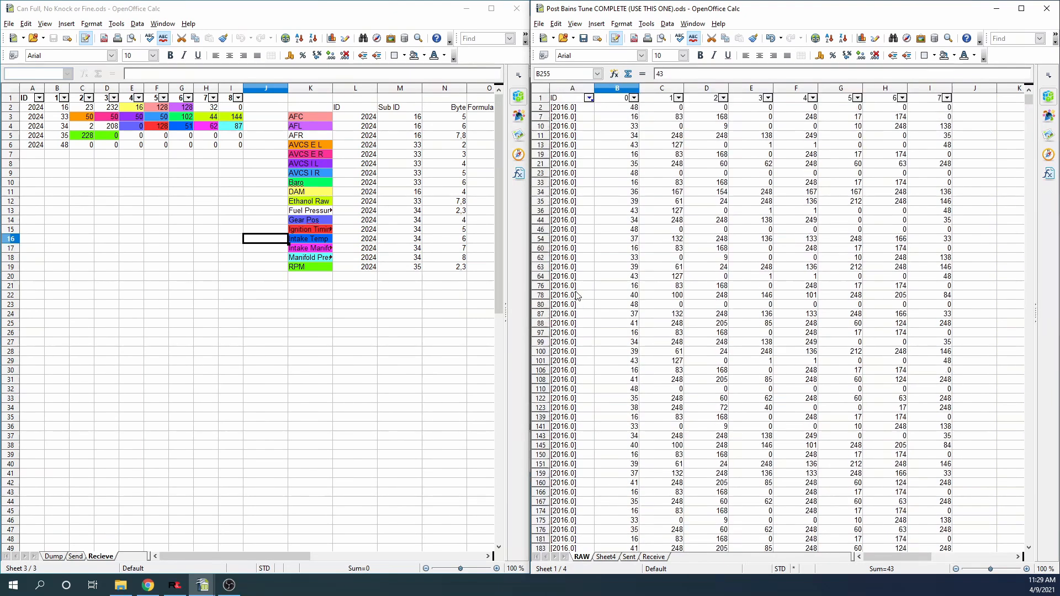
left_click(589, 97)
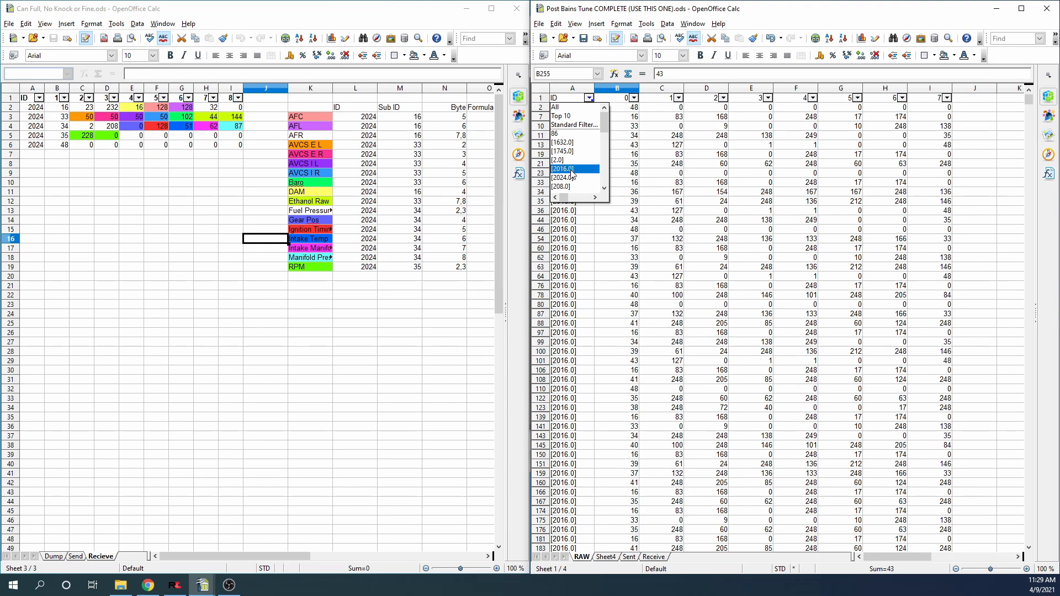
left_click(571, 172)
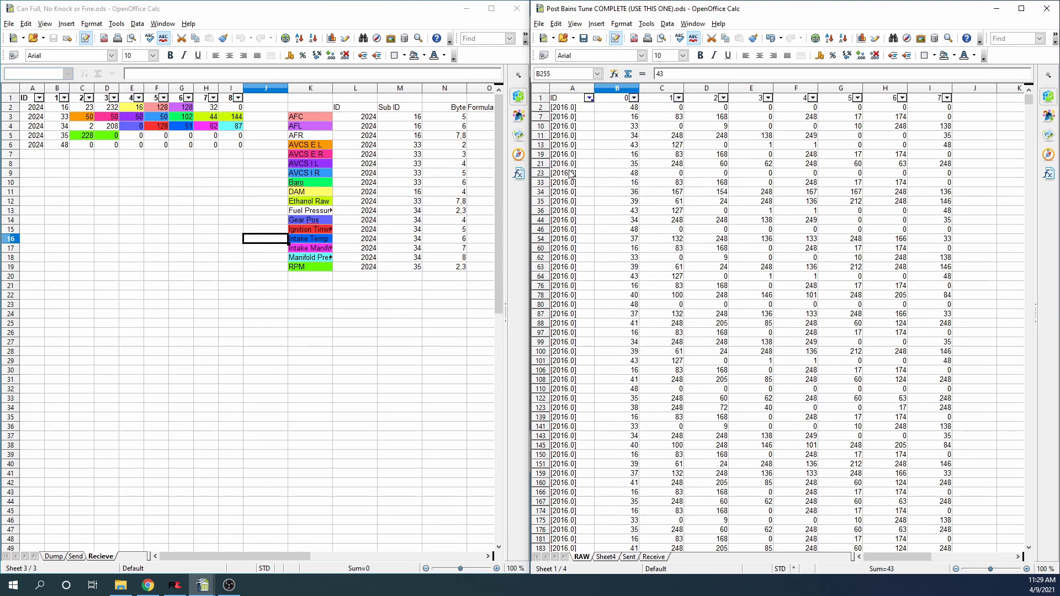
left_click(590, 98)
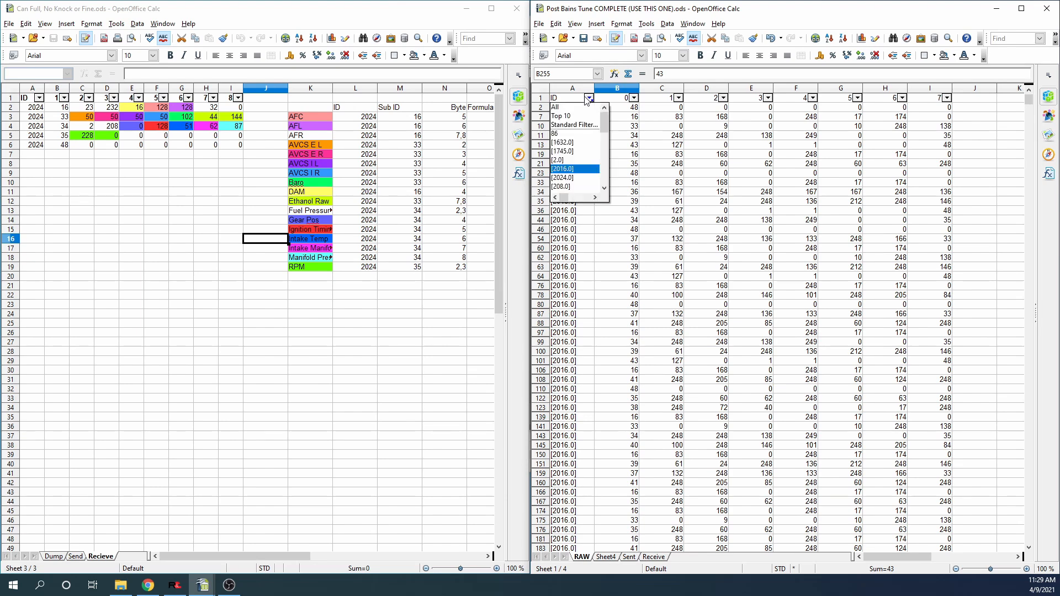
left_click(578, 110)
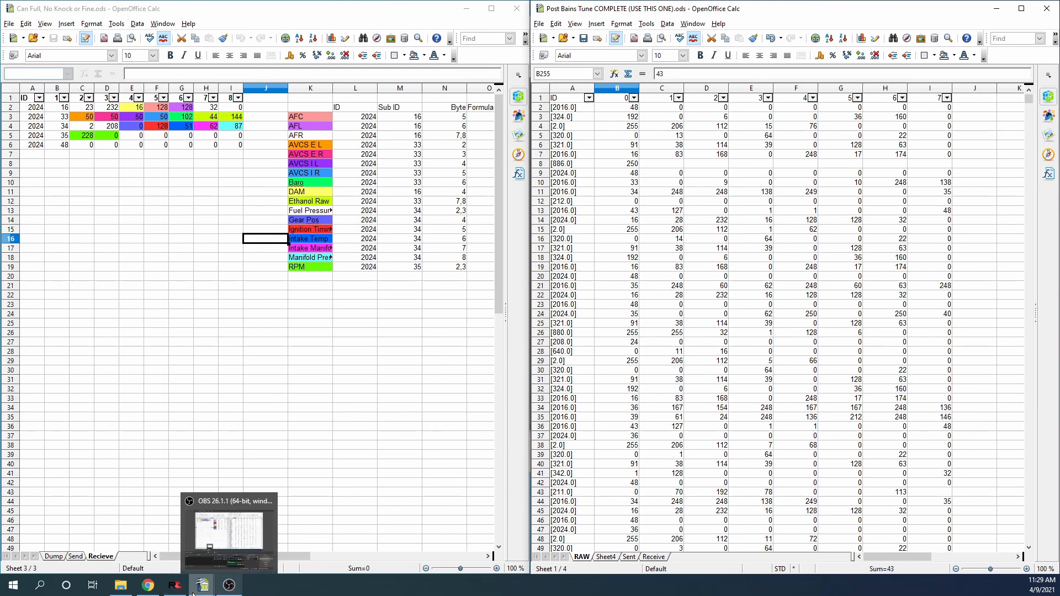
Switch to Chrome and view the maxresdefault.jpg photo of the COBB device's gauge setup list.
mouse_move(178, 594)
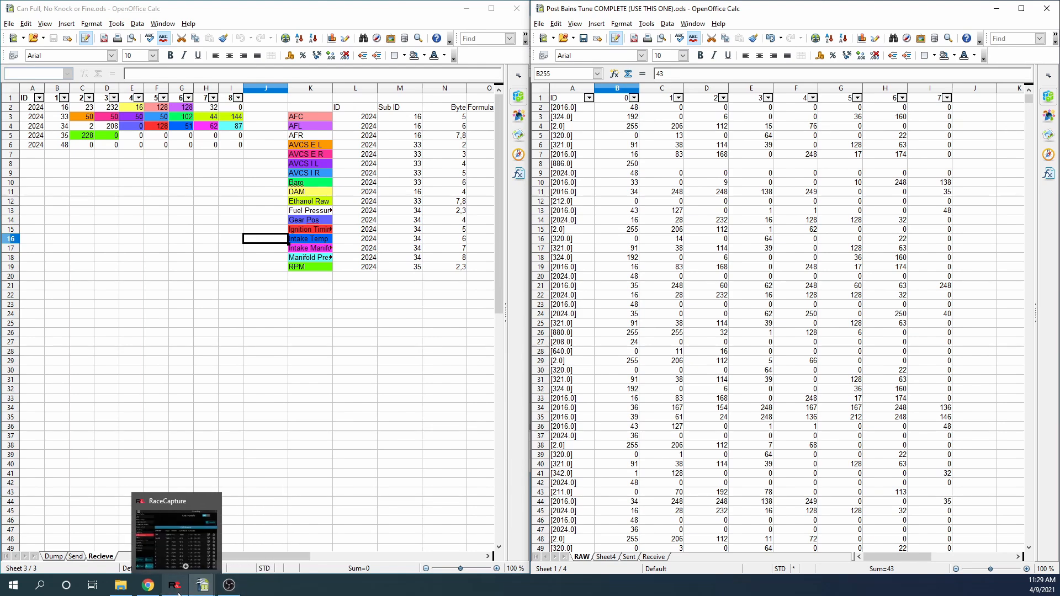
left_click(148, 585)
left_click_drag(471, 31, 479, 65)
left_click(301, 65)
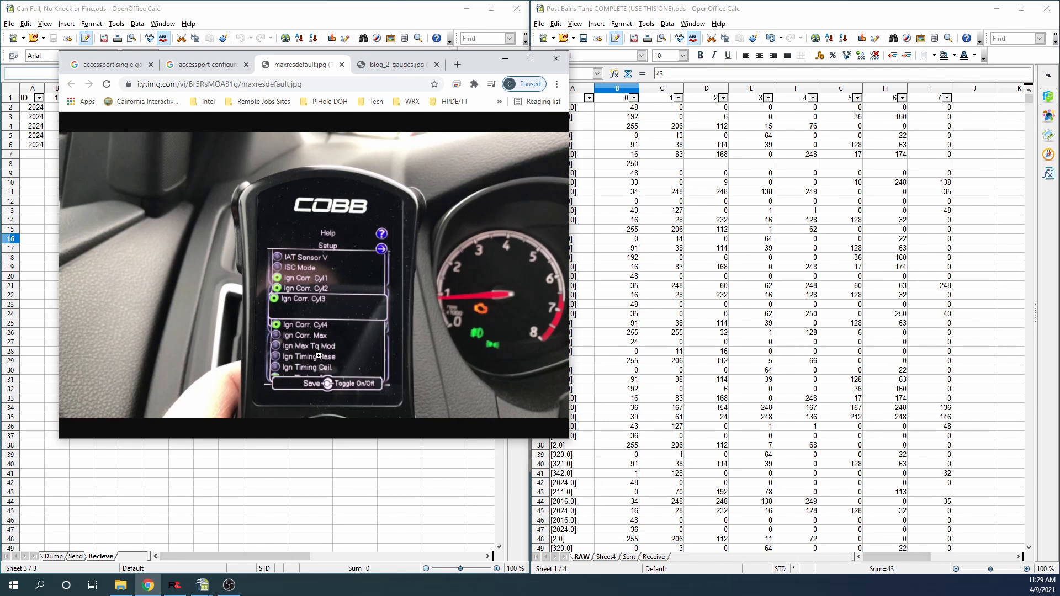
Switch to the Post Bains Tune workbook and highlight the parameter names in A18:A35 on the Receive sheet.
left_click(653, 557)
left_click_drag(578, 255, 592, 417)
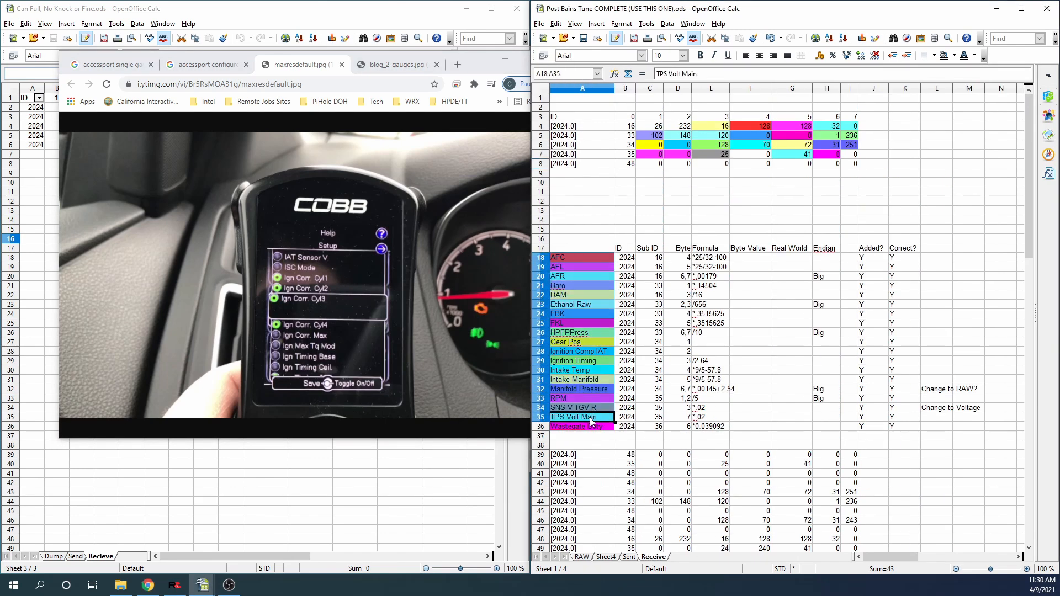
Switch to Chrome and view the blog_2-gauges.jpg picture of the Accessport gauge layouts.
left_click(275, 353)
left_click(275, 353)
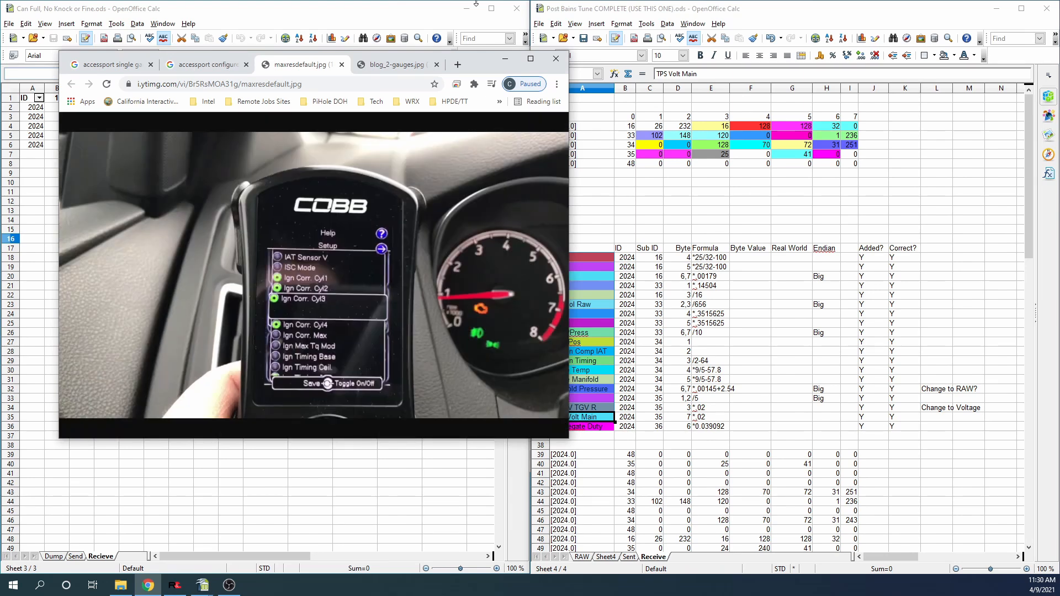
left_click(391, 65)
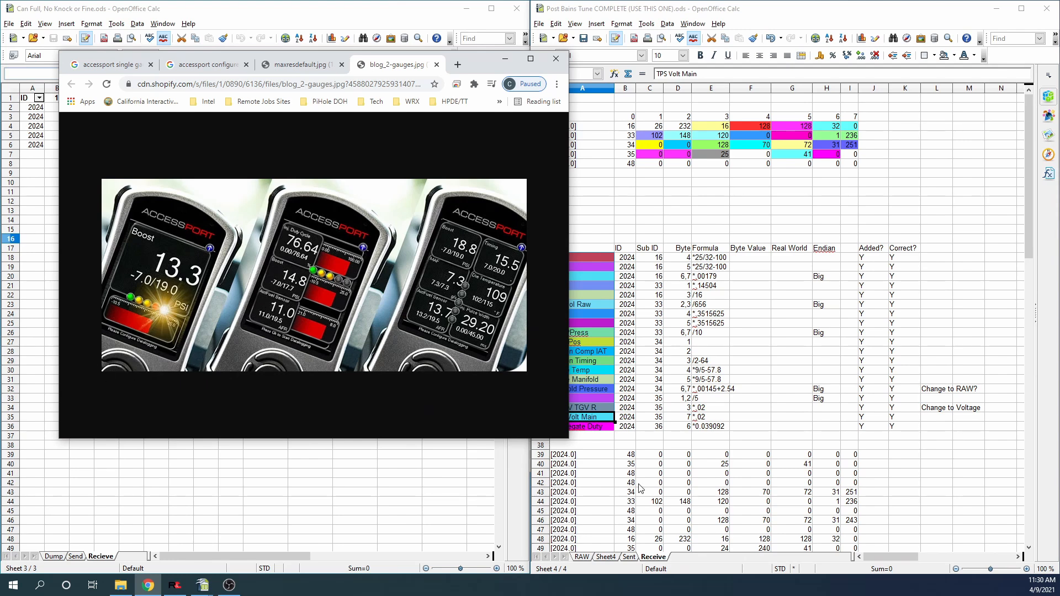
Return to the Post Bains Tune workbook and examine the unfiltered messages in A2:I139 on the RAW sheet.
left_click(583, 558)
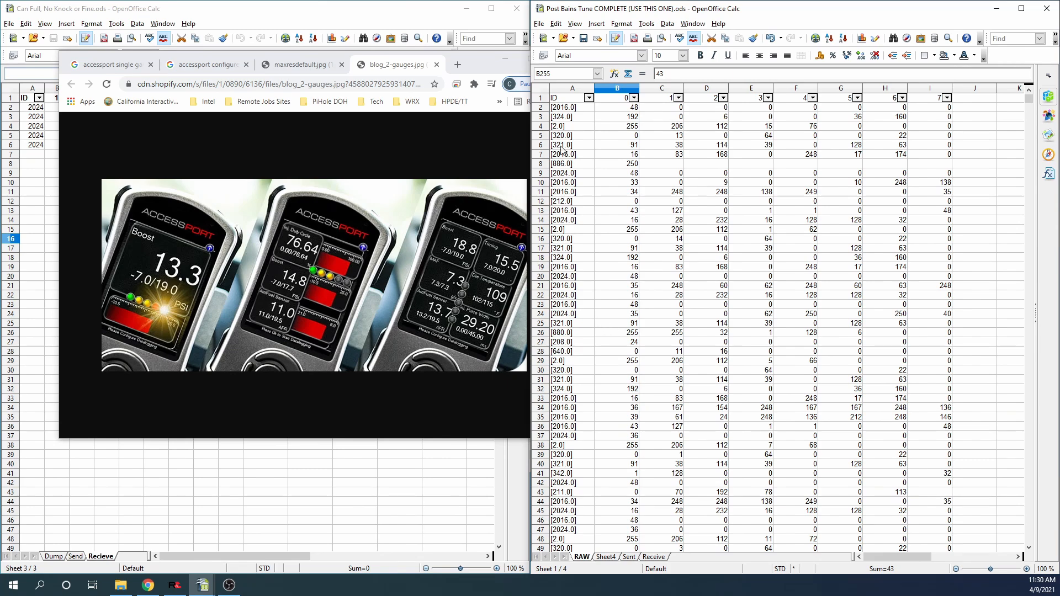
left_click_drag(565, 112, 934, 229)
left_click_drag(920, 375, 934, 547)
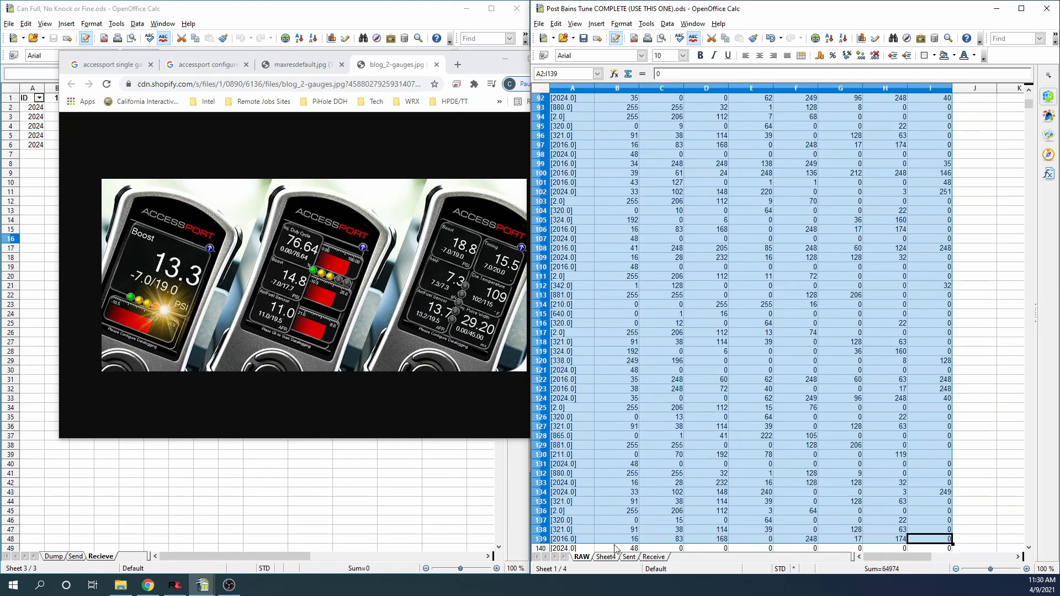
left_click(571, 522)
scroll(1007, 492, "up", 19)
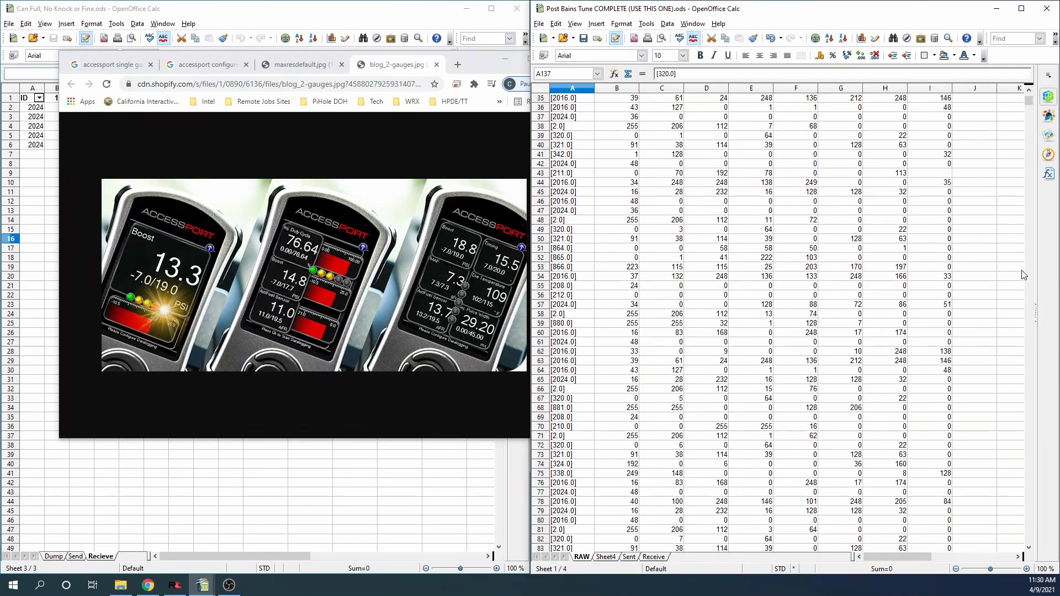
scroll(1022, 116, "up", 11)
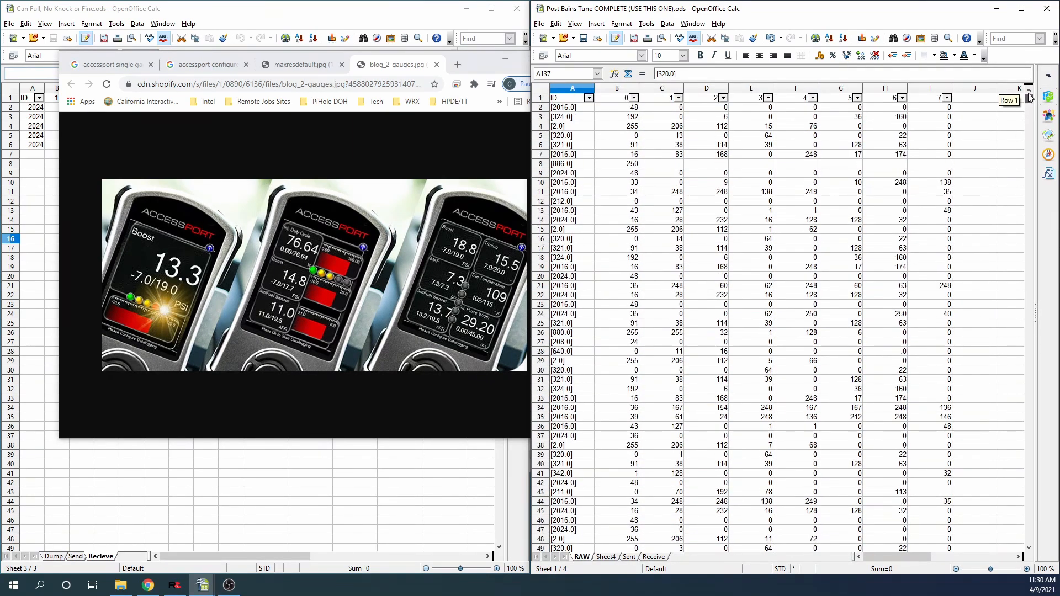
Filter the RAW sheet's ID column to [2016.0] and select the message rows from 7 to 176.
left_click(600, 98)
left_click(591, 98)
left_click(577, 168)
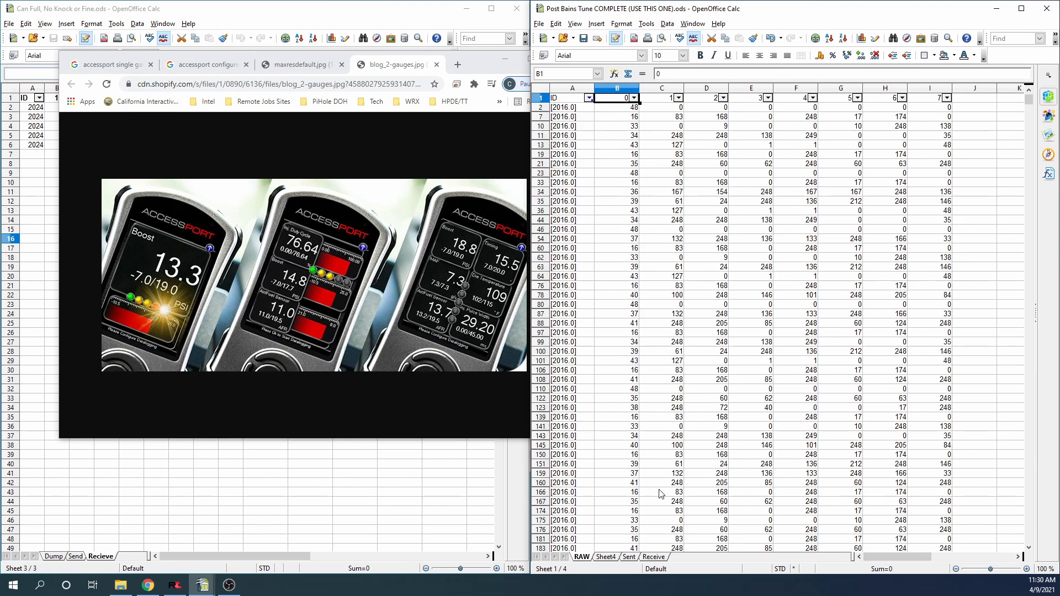
left_click_drag(604, 121, 936, 532)
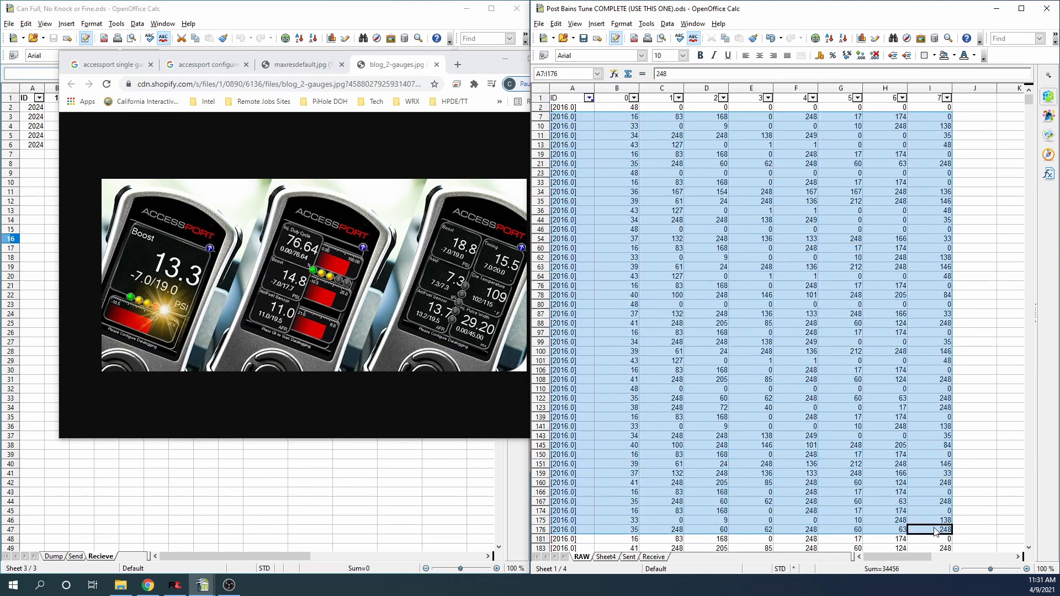
Examine the Accessory Mode message block on Sheet4 together with the captured [2016.0] records beneath it.
left_click(612, 558)
left_click(632, 557)
left_click(607, 557)
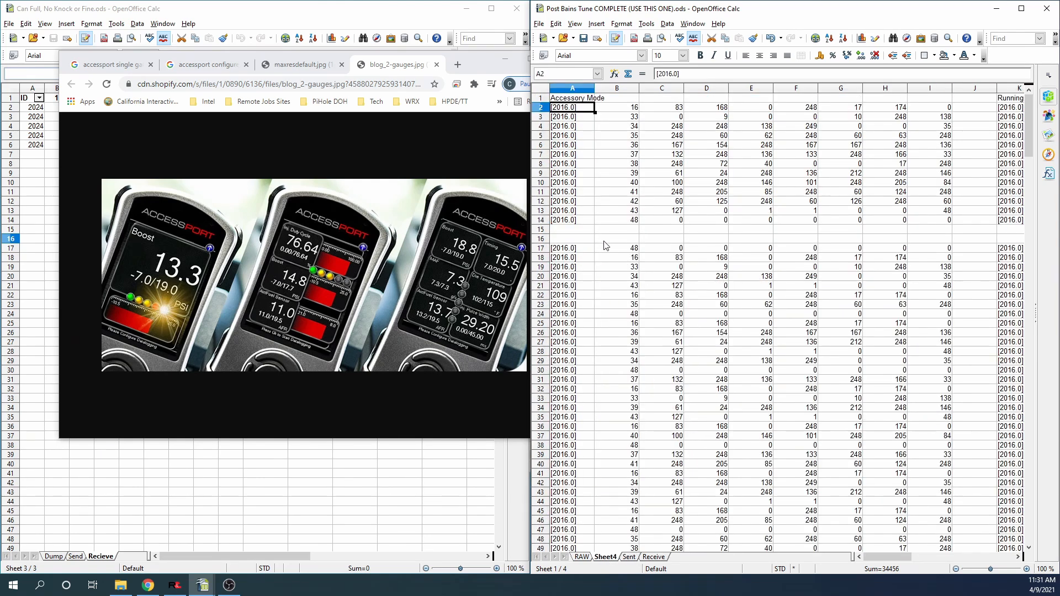
left_click_drag(572, 251, 897, 474)
left_click_drag(585, 223, 943, 107)
mouse_move(576, 110)
left_mouse_down()
mouse_move(581, 217)
mouse_move(572, 114)
left_mouse_up()
Examine the sub-IDs in column B of Sheet4's Accessory Mode block, from 16 to 48, and highlight the whole block.
left_click(637, 110)
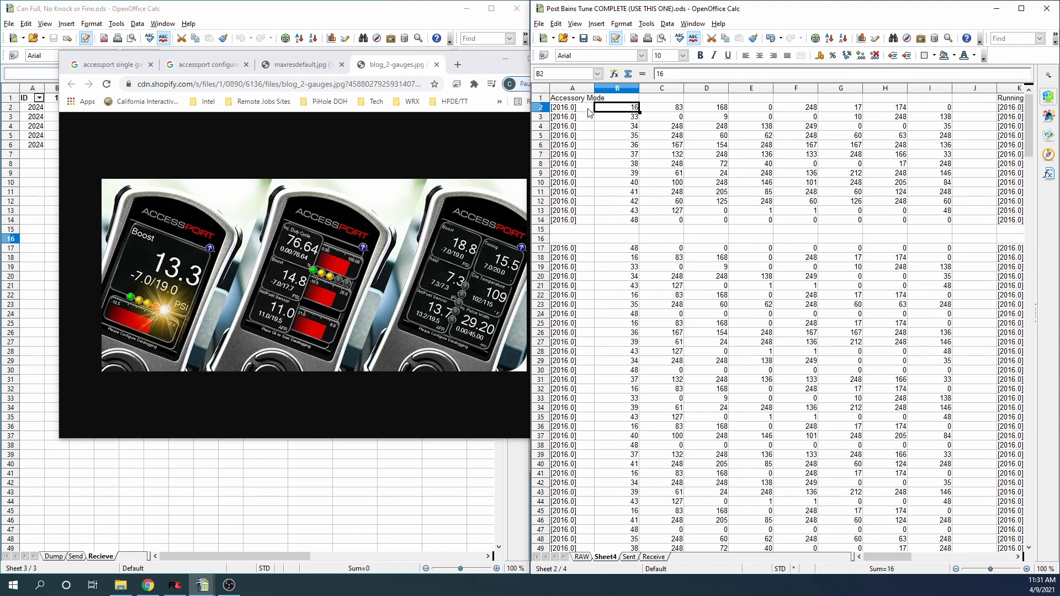
left_click(621, 221)
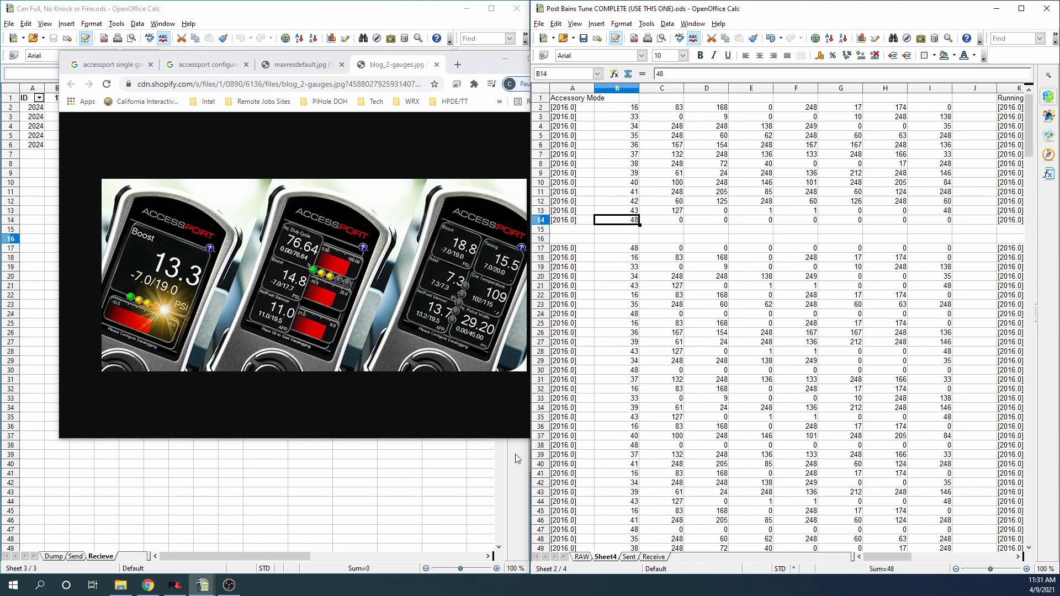
left_click(627, 89)
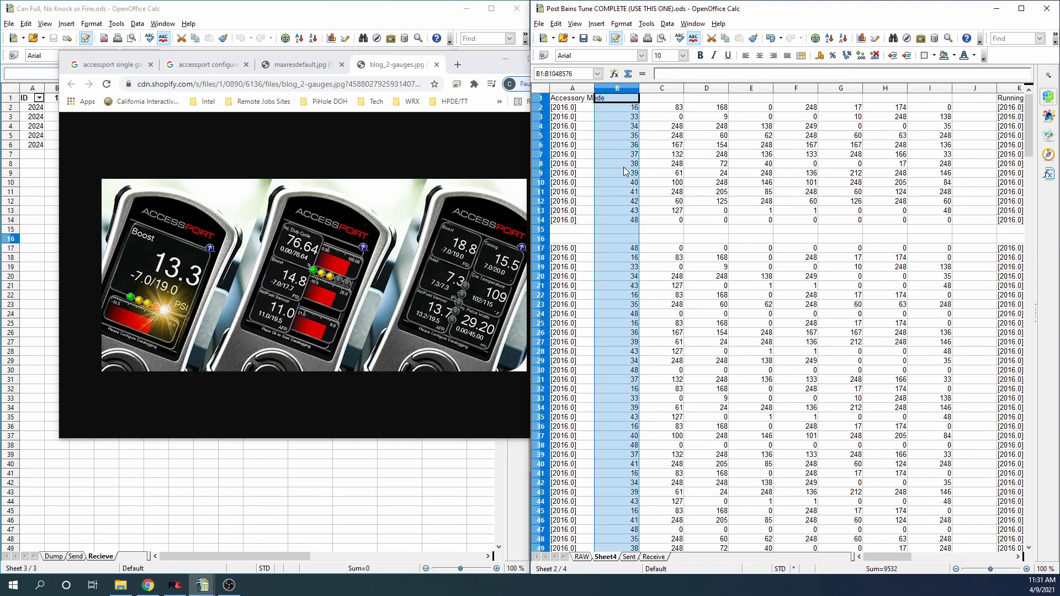
left_click(632, 117)
left_click(630, 126)
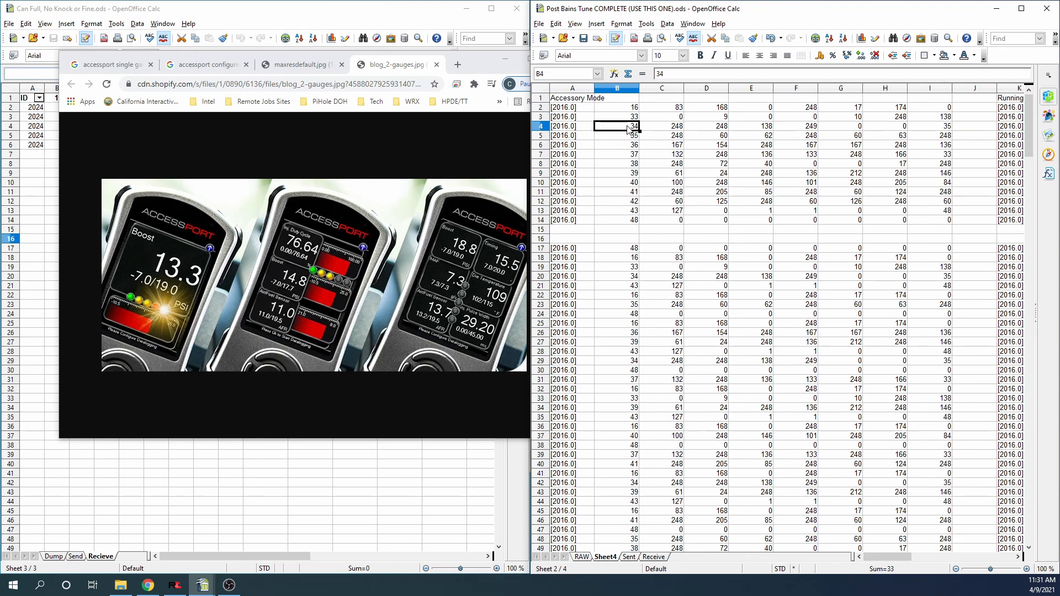
left_click(627, 136)
left_click(627, 146)
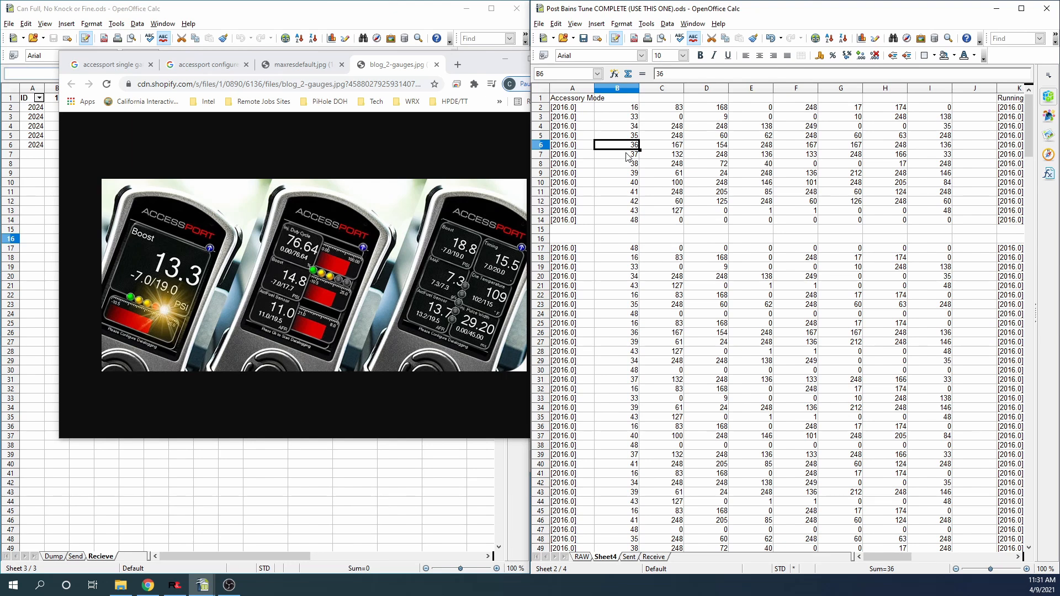
left_click(628, 117)
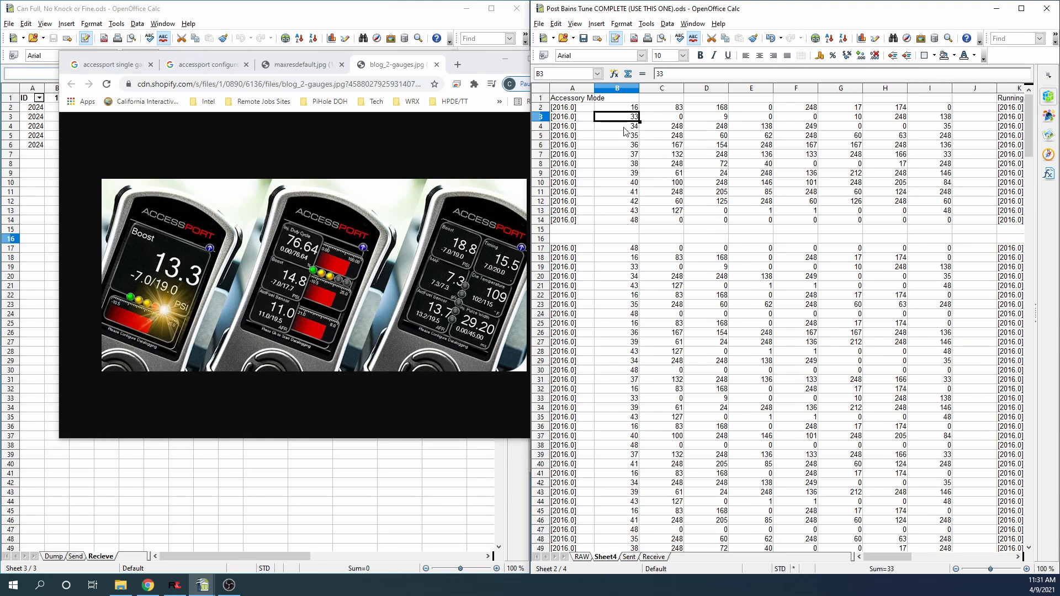
left_click_drag(563, 113, 939, 221)
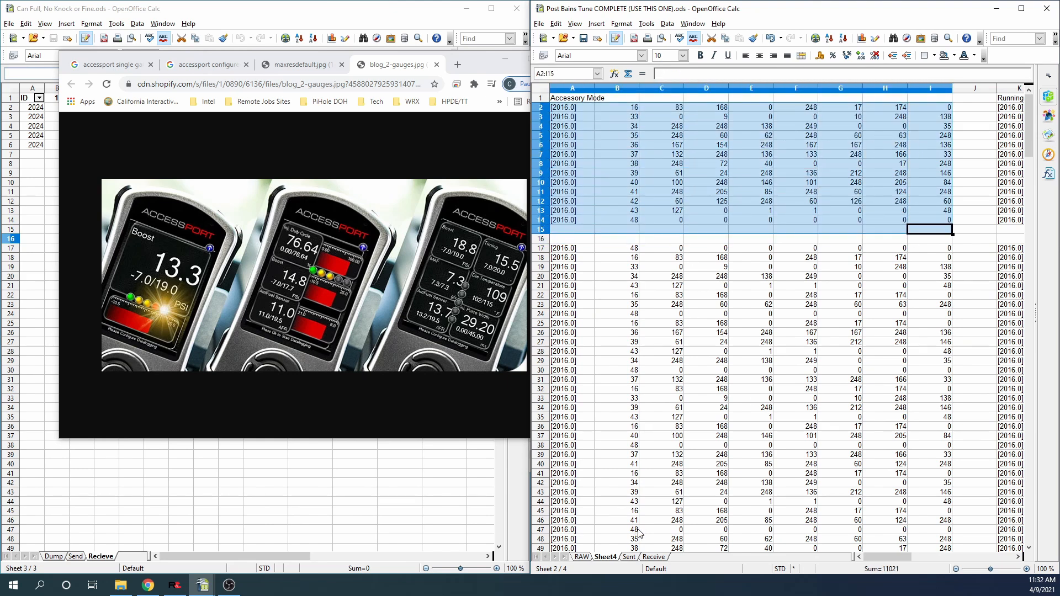
Highlight the concatenated txC command strings in B30:B42 on the Sent sheet.
left_click(629, 557)
left_click_drag(612, 242, 611, 484)
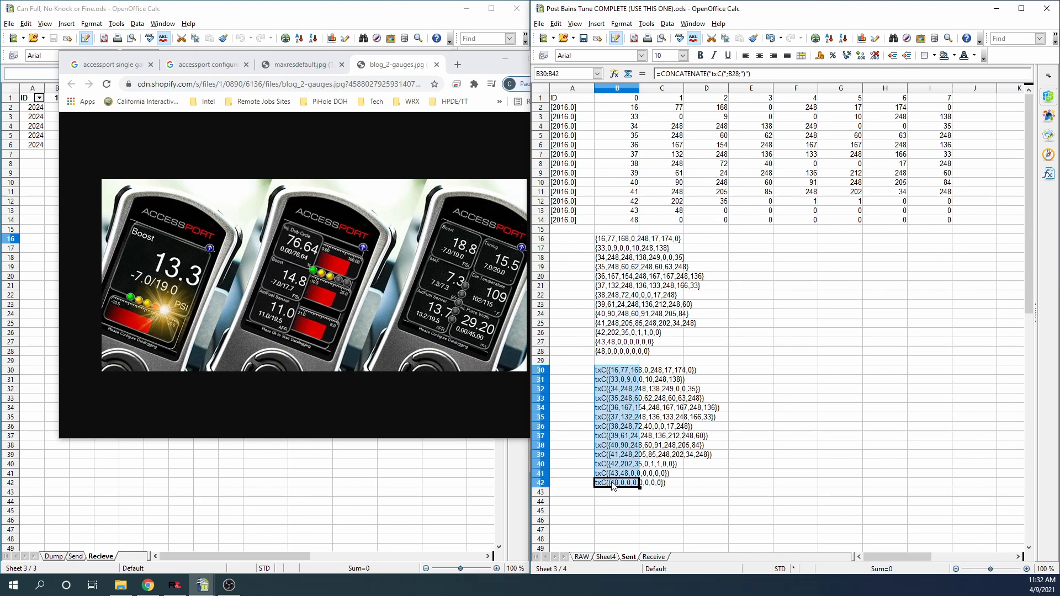
Filter the RAW sheet's ID column to [2024.0].
left_click(581, 557)
scroll(581, 223, "up", 1)
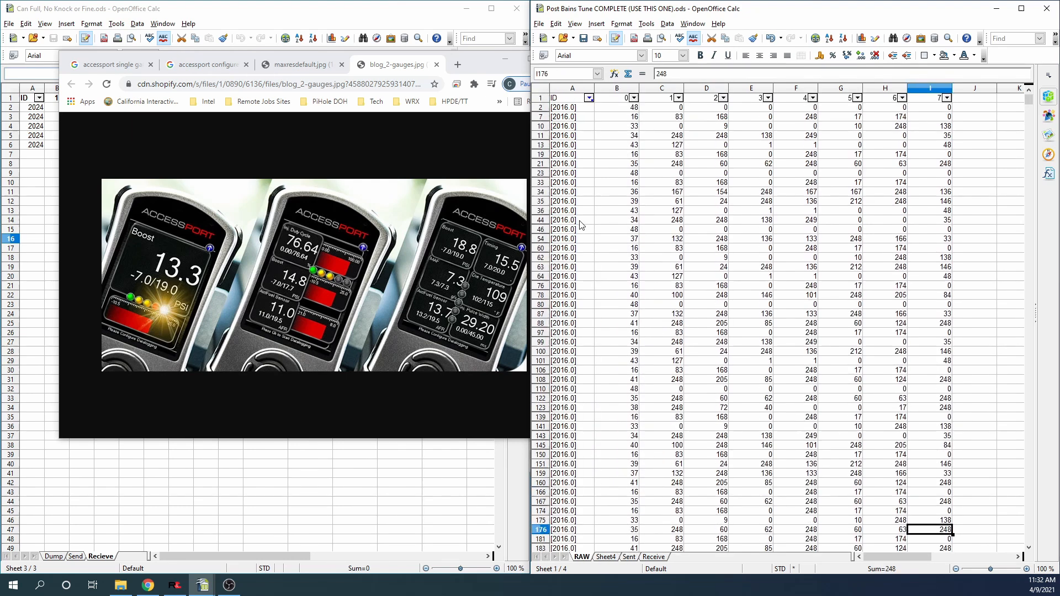
left_click(589, 98)
left_click(568, 178)
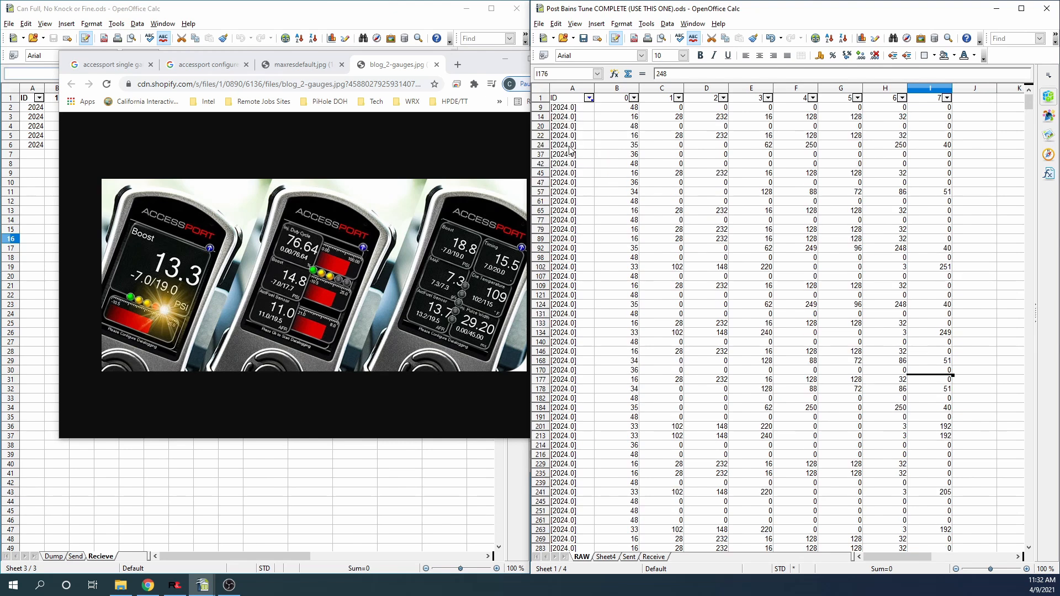
Compare the filtered [2024.0] records on the RAW sheet with the sub-IDs in B4:B8 of the Receive sheet.
left_click_drag(566, 107, 923, 307)
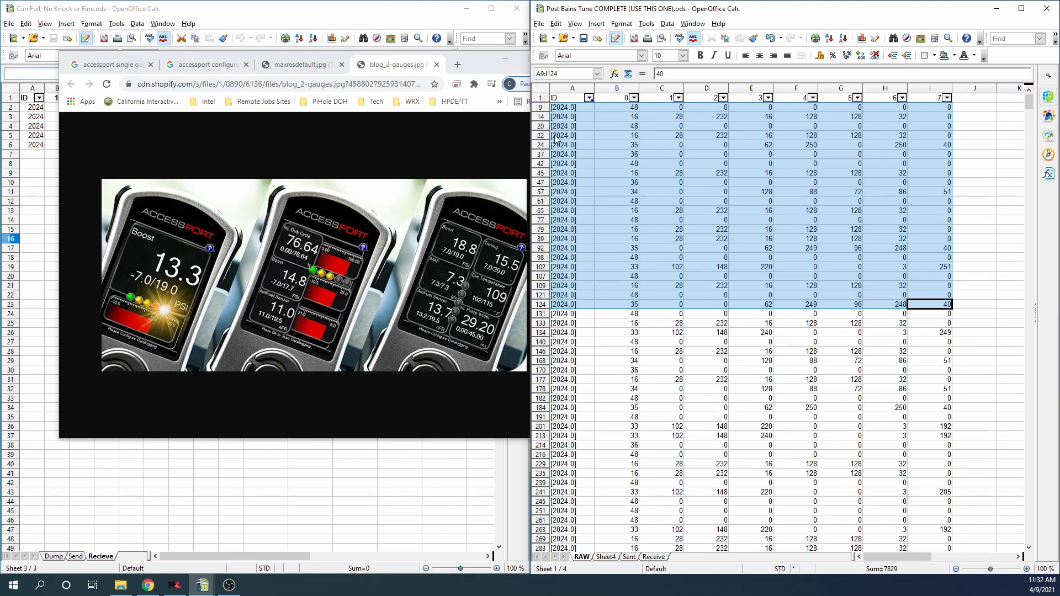
left_click(561, 110)
left_click(654, 557)
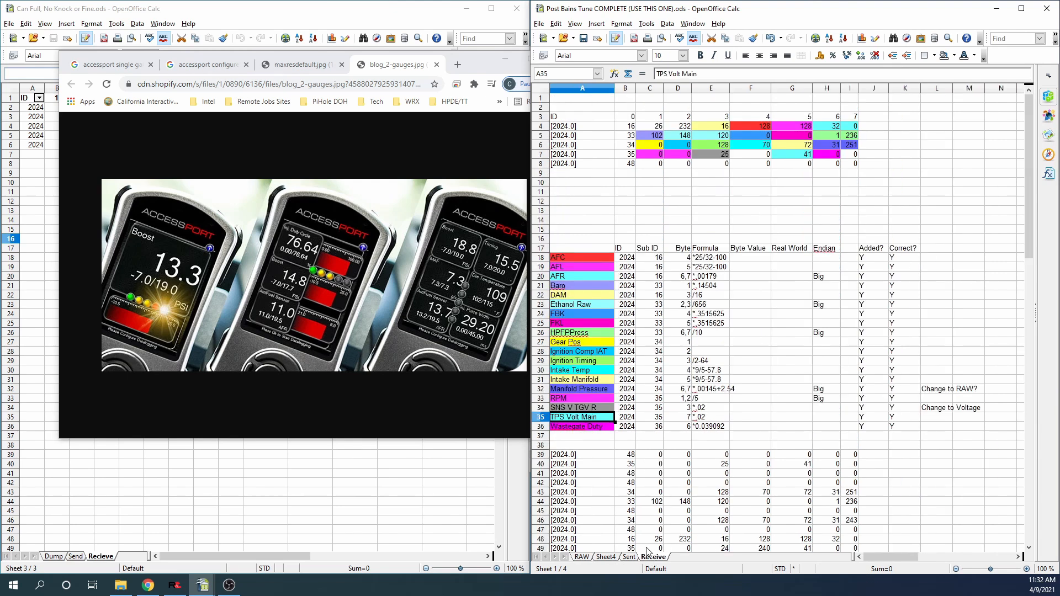
scroll(834, 485, "down", 1)
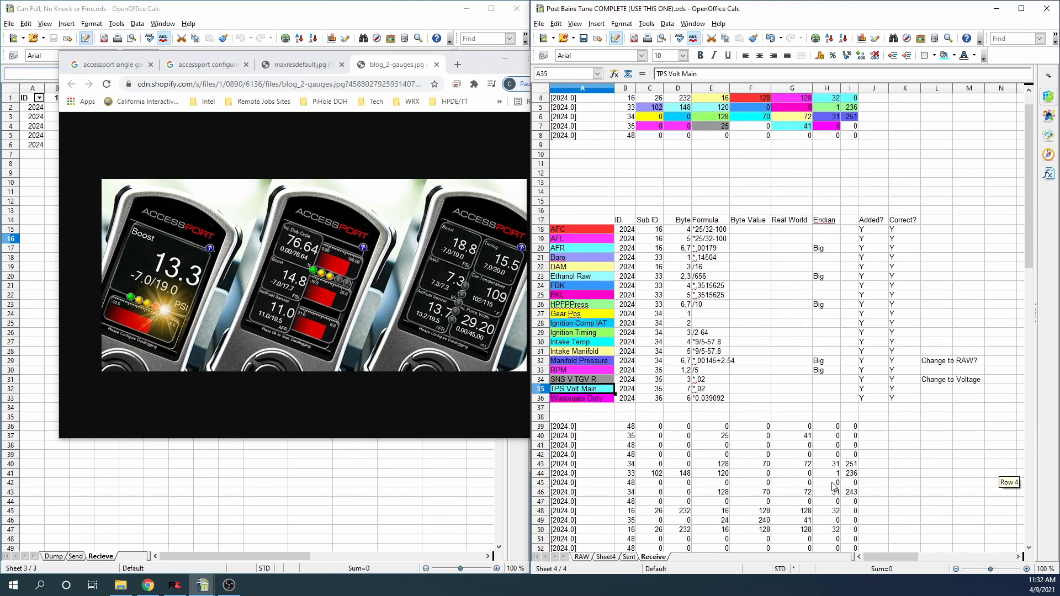
scroll(834, 486, "up", 1)
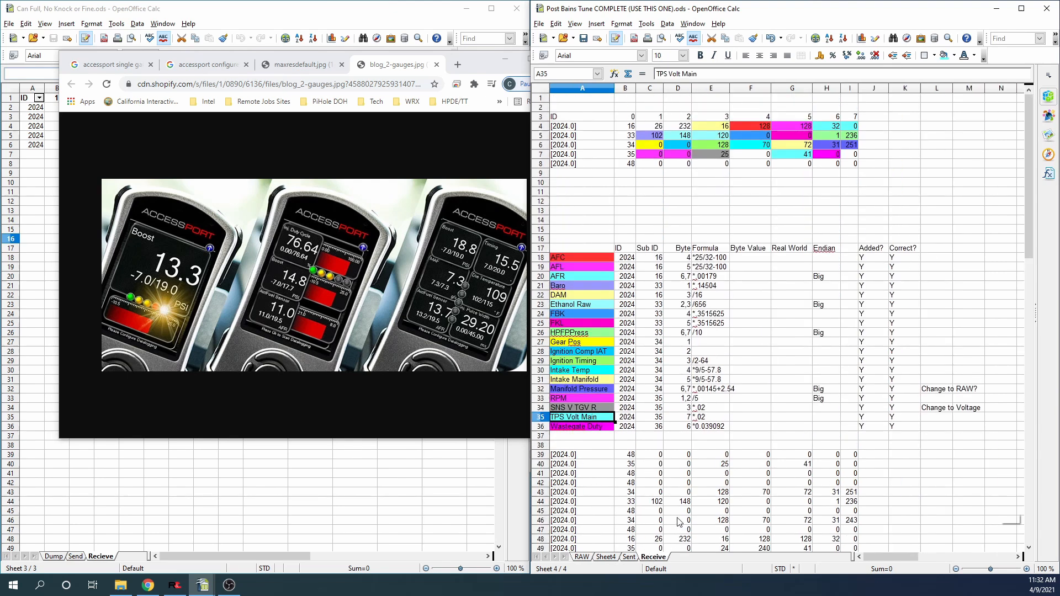
left_click(623, 128)
left_click(627, 165)
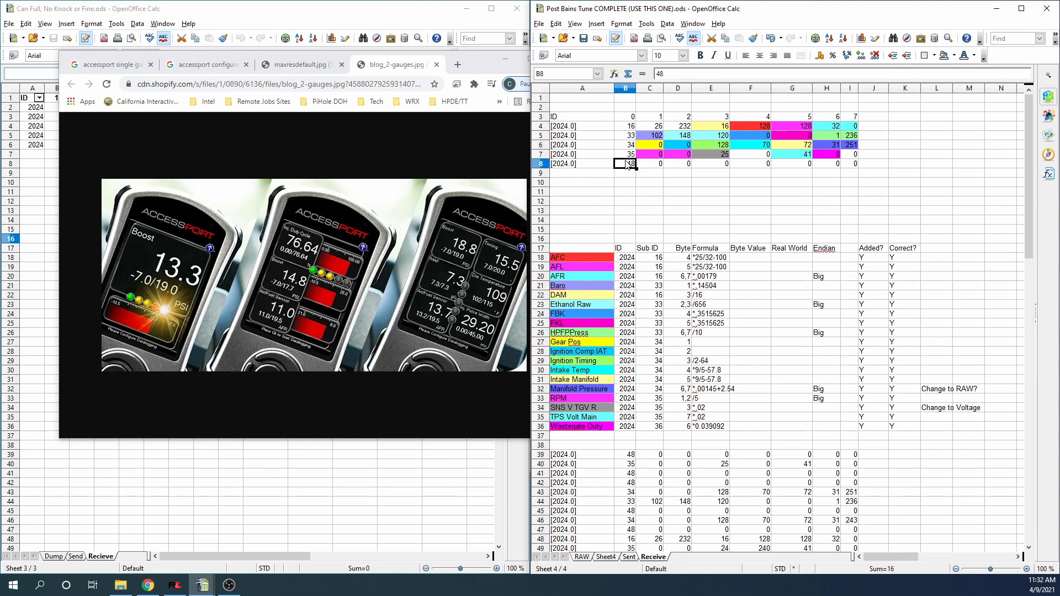
left_click_drag(629, 135, 630, 154)
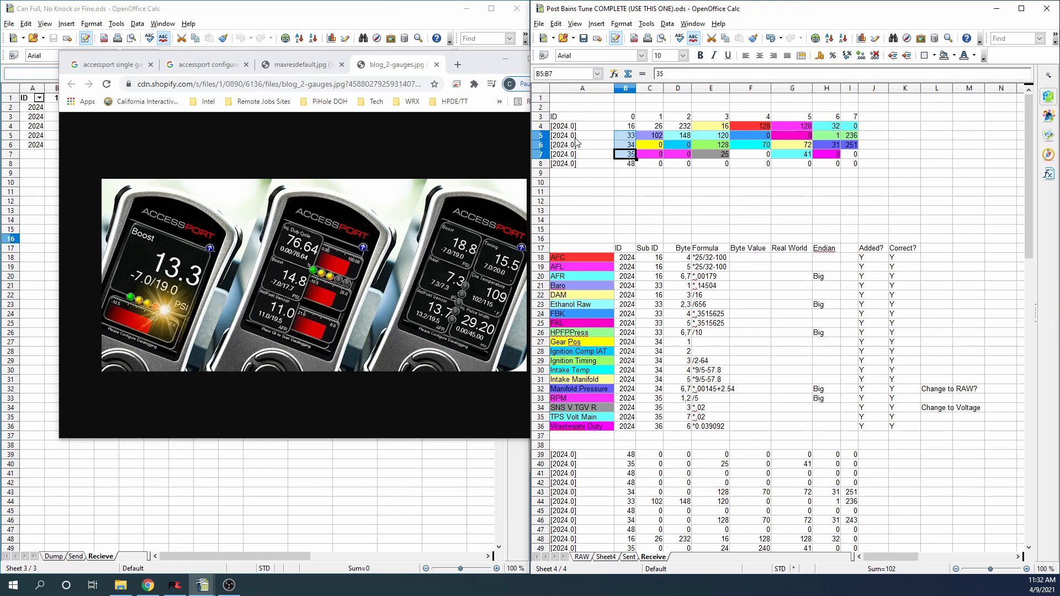
Compare the sent message block A2:I14 on the Sent sheet with the received block A4:I8 on the Receive sheet.
left_click(629, 557)
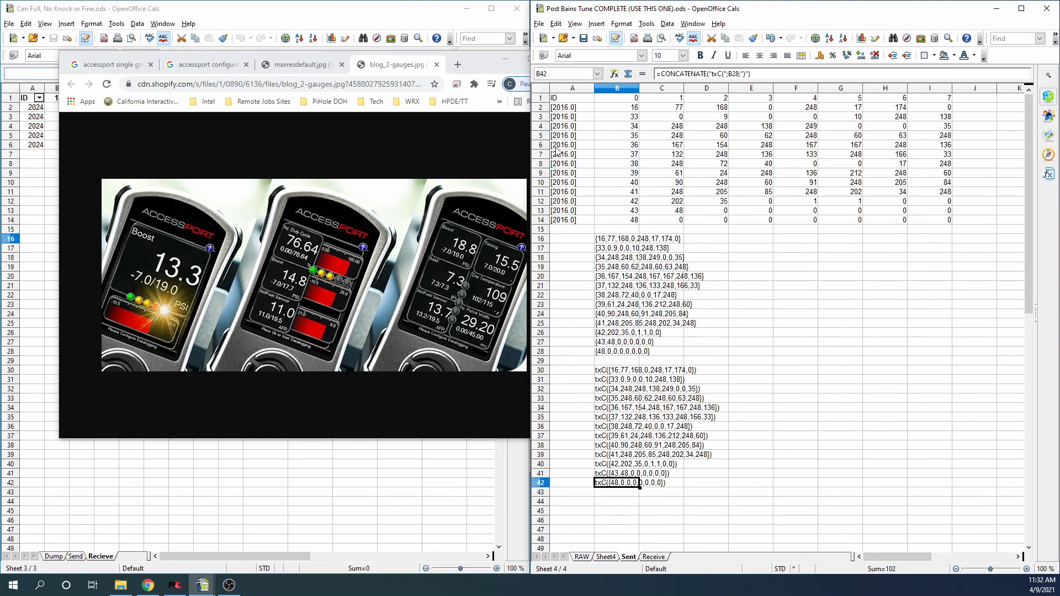
left_click_drag(563, 113, 936, 224)
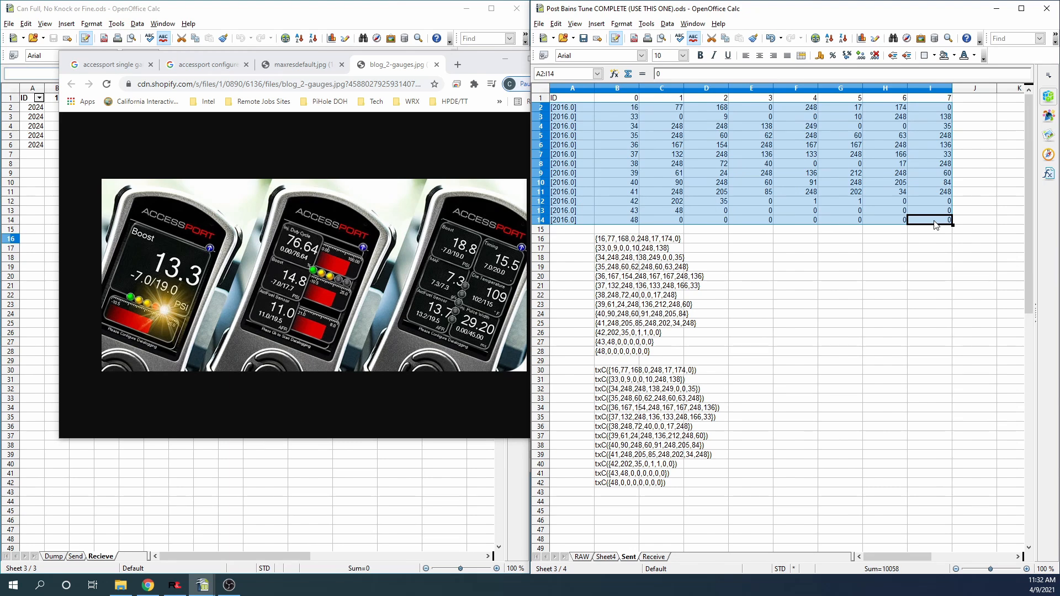
left_click(653, 557)
left_click_drag(575, 128, 844, 170)
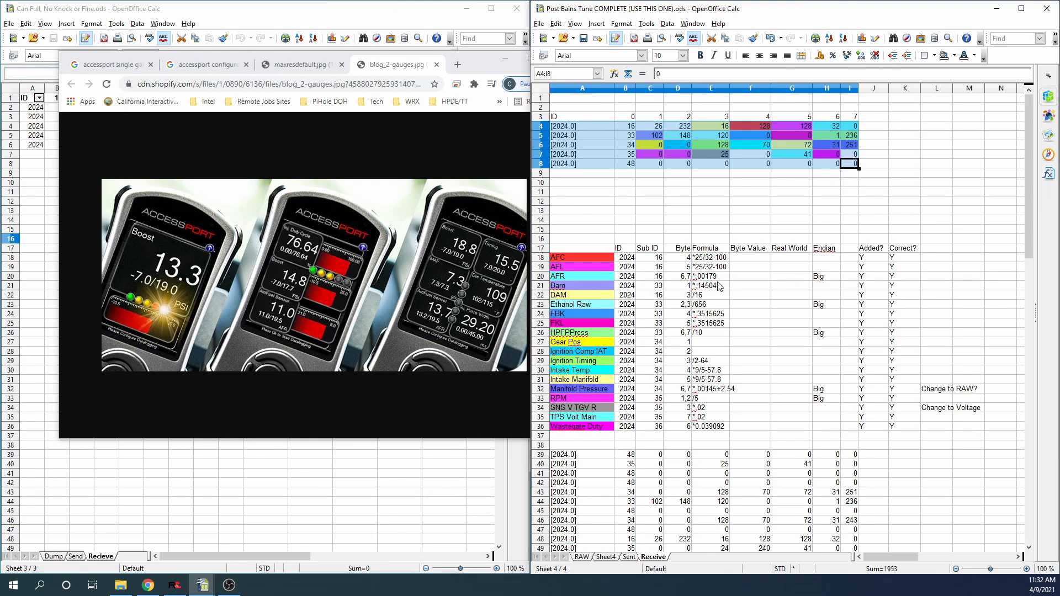
Examine the Receive sheet's data bytes in C4:I8 alongside the Accessport gauge picture in the browser.
left_click_drag(651, 126, 855, 166)
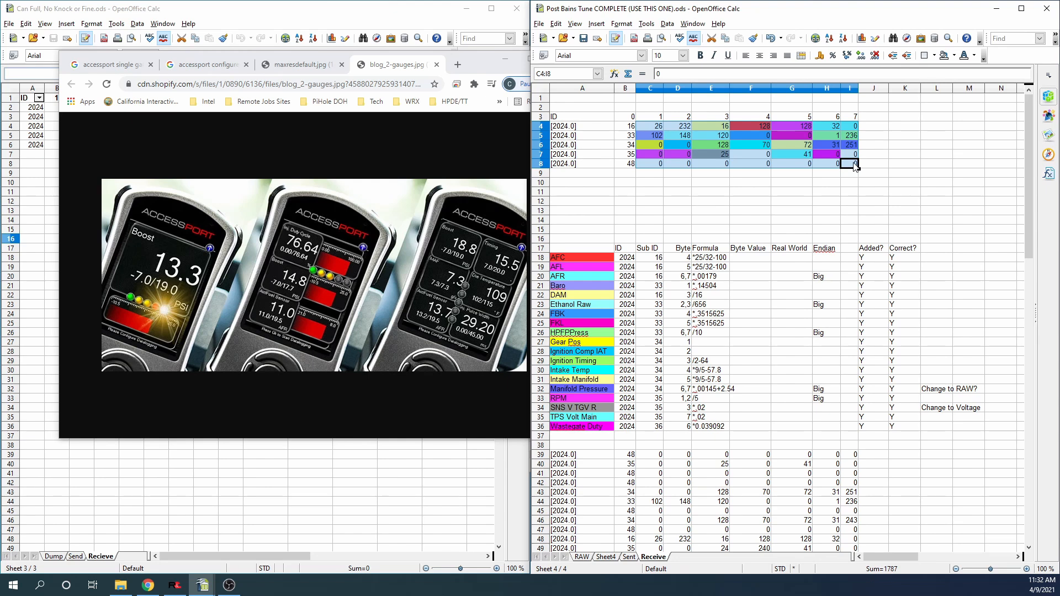
left_click(651, 128)
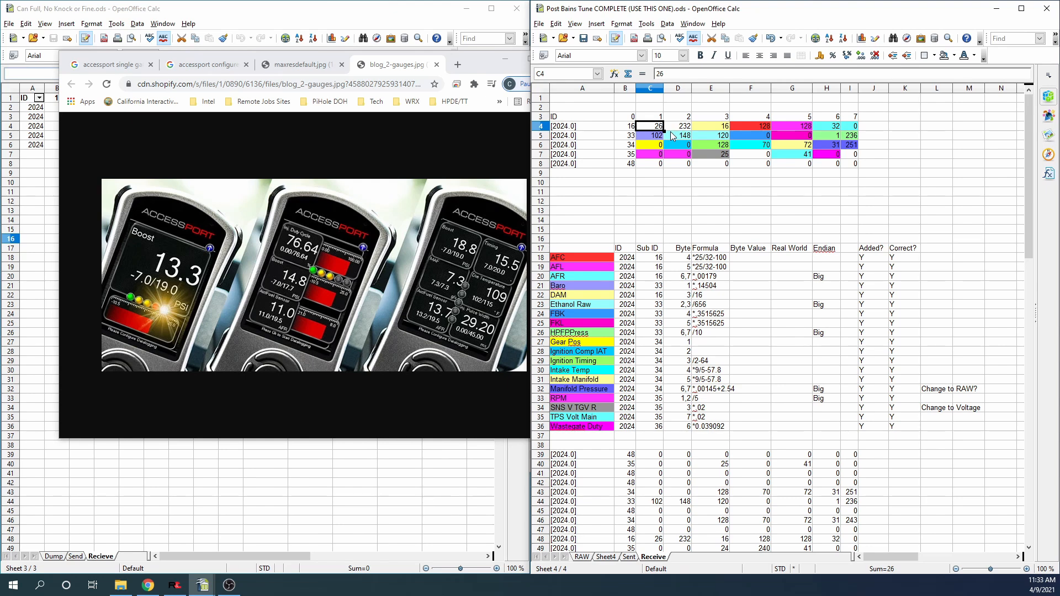
left_click(225, 342)
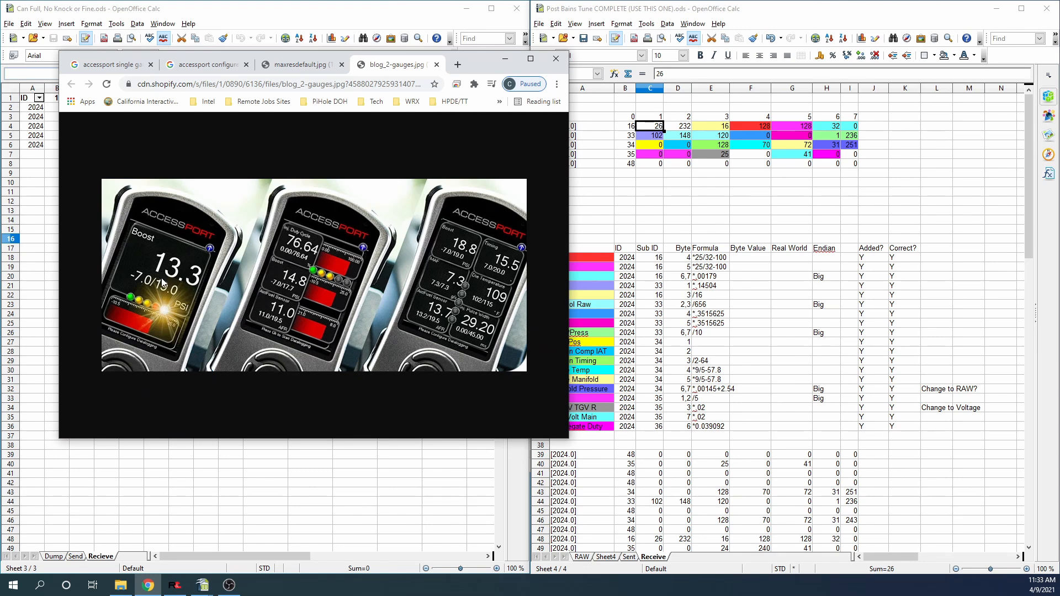
left_click(753, 191)
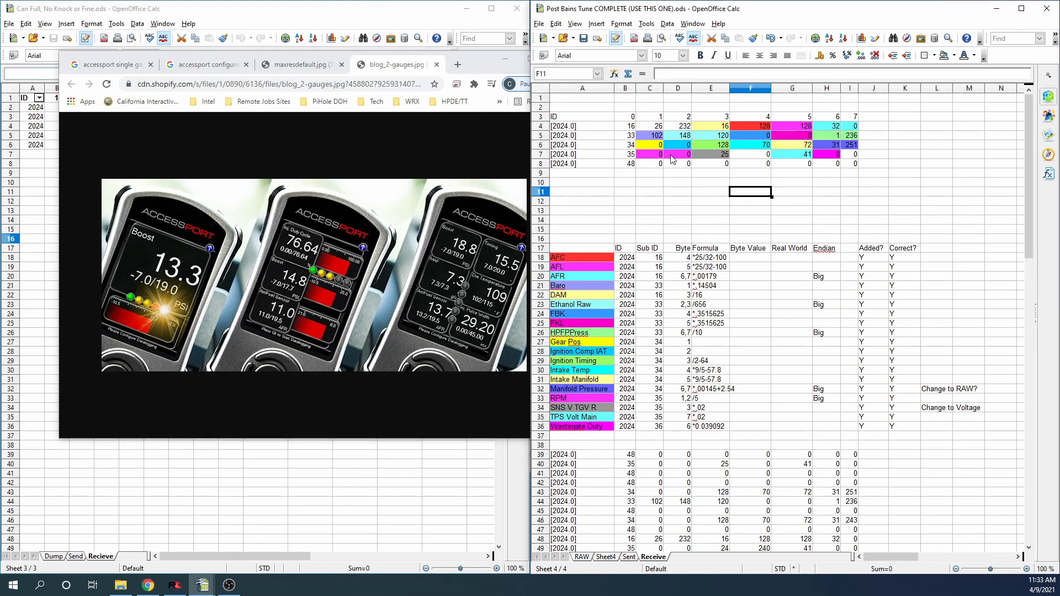
left_click(713, 129)
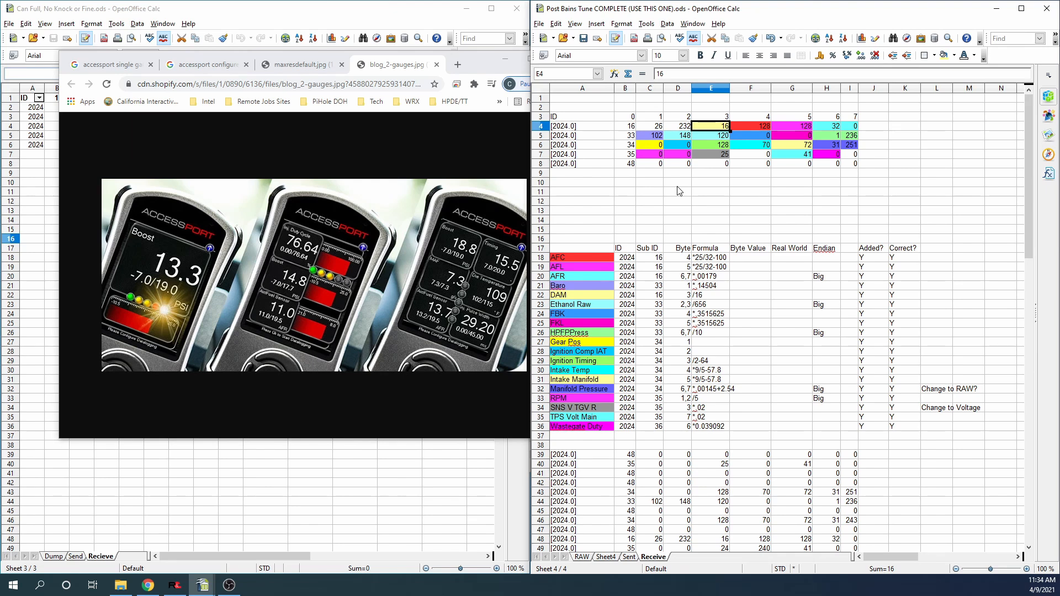
Examine the [2024.0] block on the Receive sheet, including bytes C4 and C5 and the range D4:I8.
left_click_drag(586, 127, 831, 170)
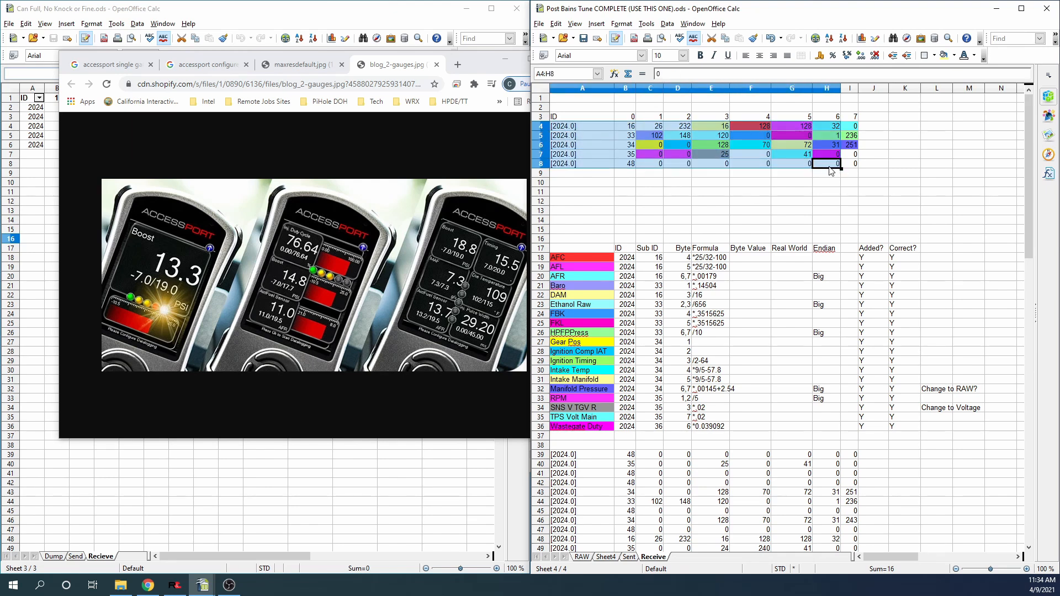
left_click(830, 174)
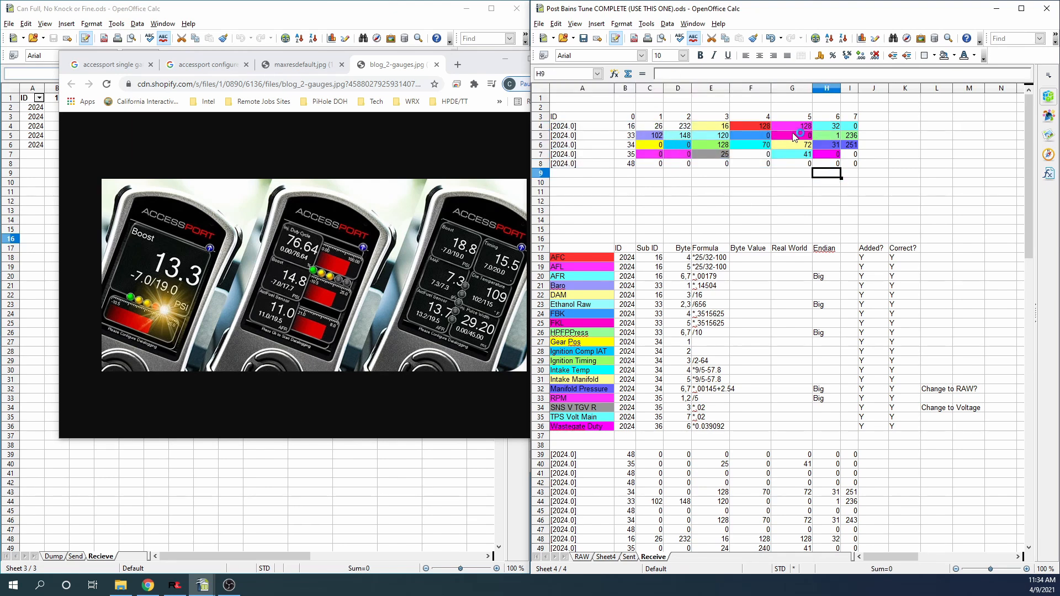
left_click(655, 129)
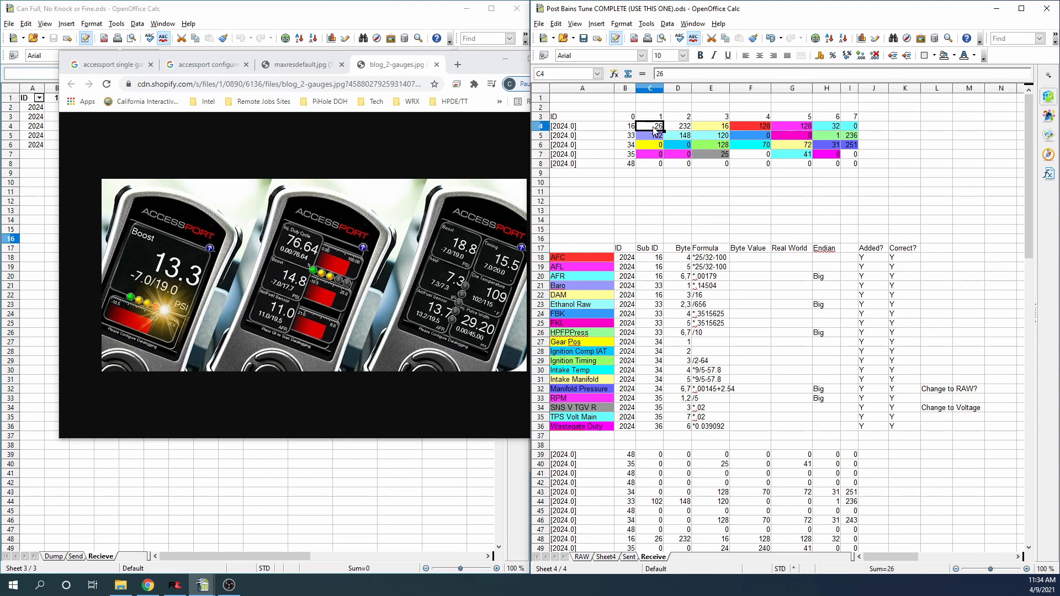
left_click_drag(639, 132, 791, 132)
left_click(653, 137)
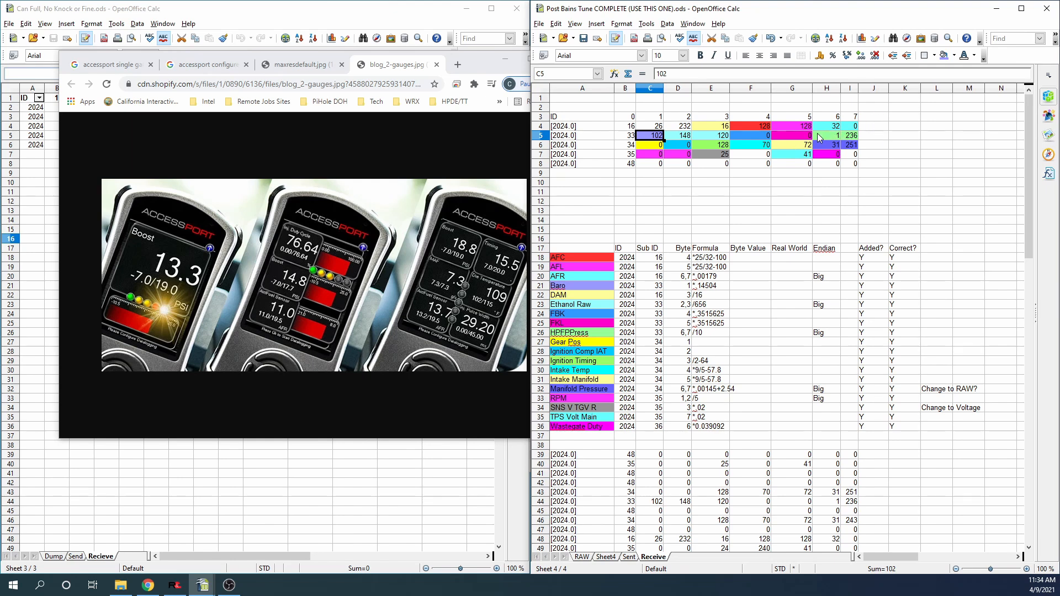
left_click_drag(683, 129, 856, 166)
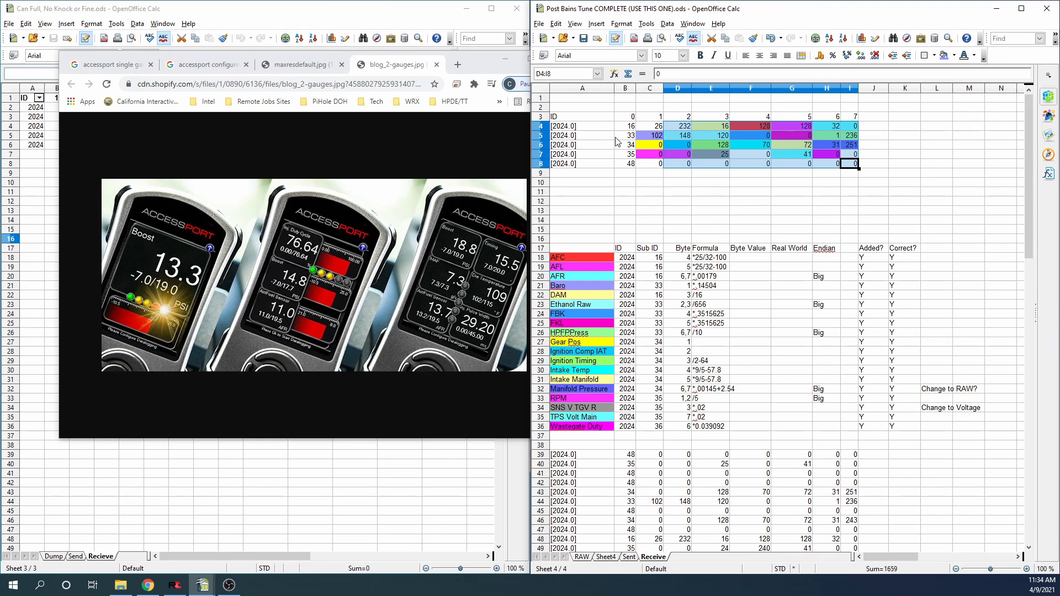
left_click(878, 145)
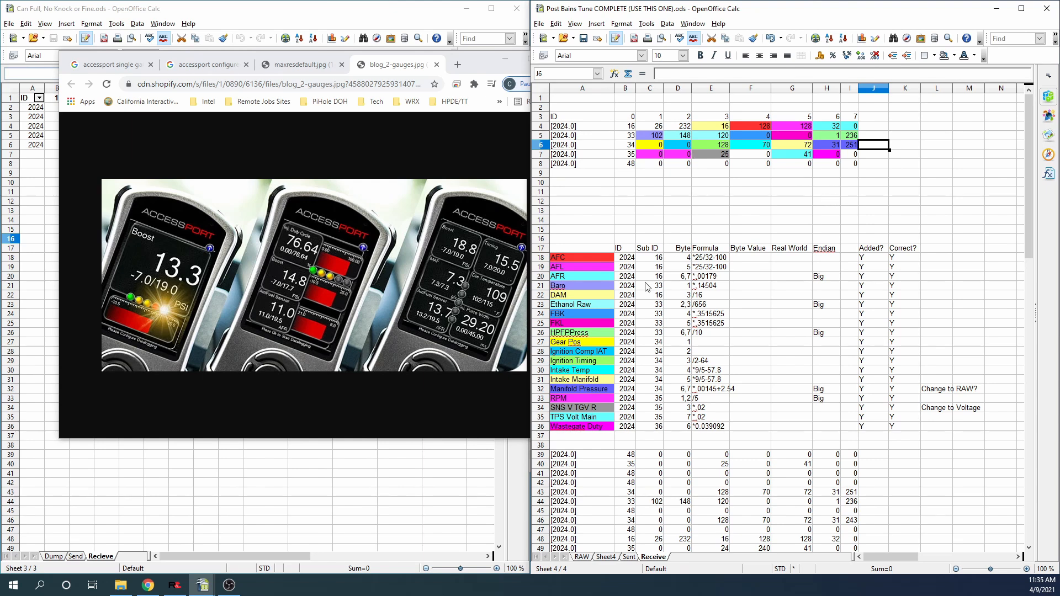
Match the parameter names in A18:A36 with the colour-coded message bytes in rows 4 to 8 of the Receive sheet.
left_click_drag(572, 257, 600, 430)
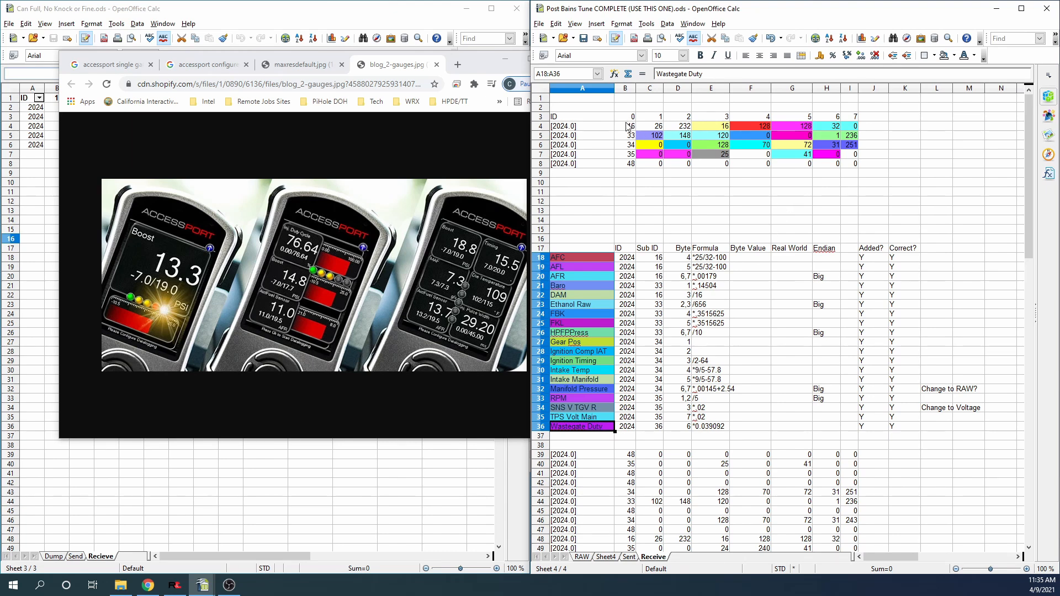
left_click_drag(628, 126, 843, 170)
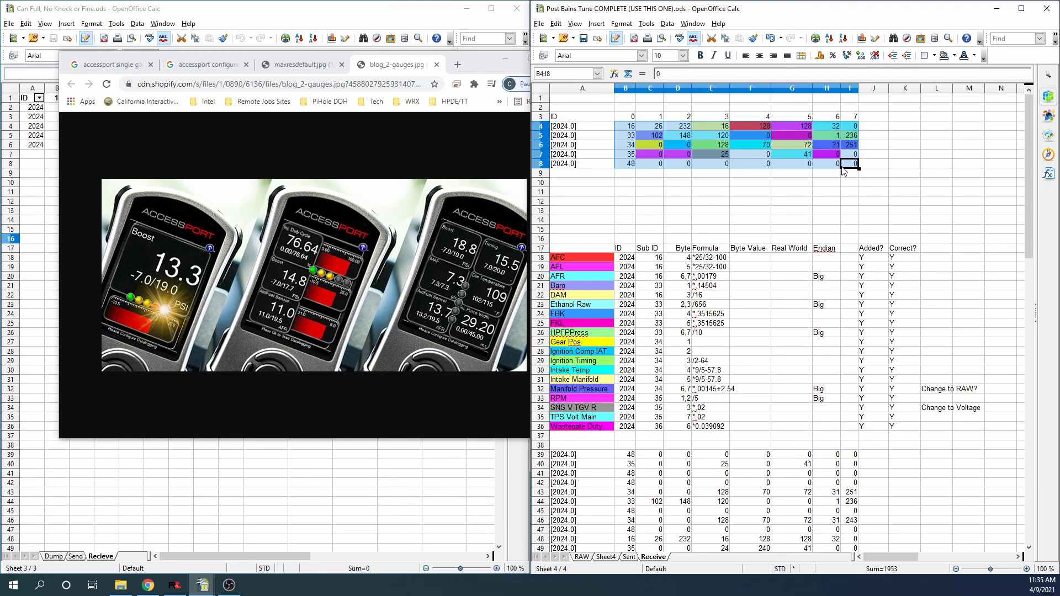
left_click(660, 149)
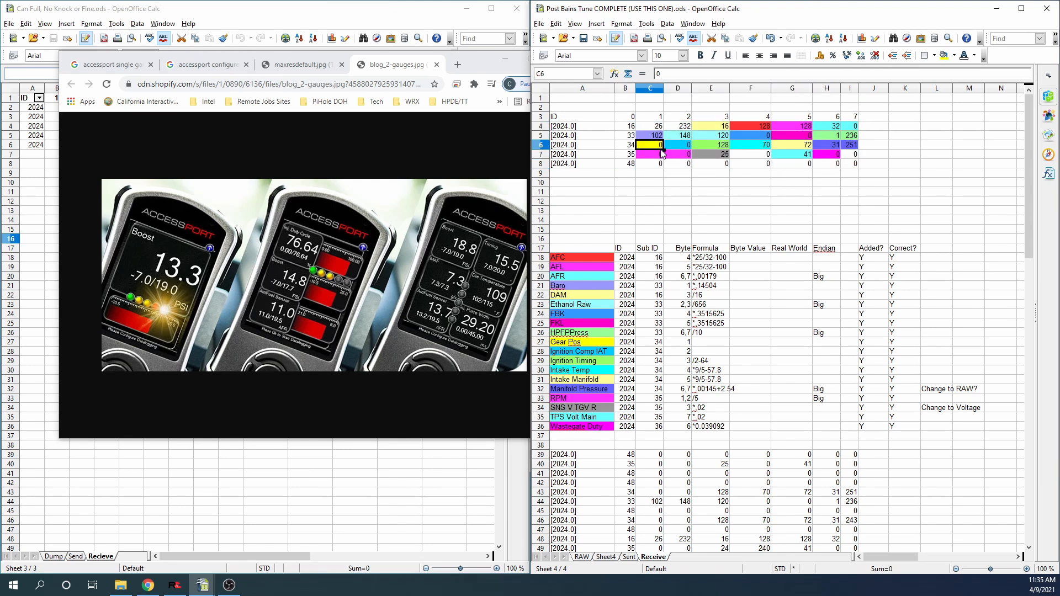
left_click_drag(578, 258, 600, 432)
left_click_drag(654, 120, 860, 164)
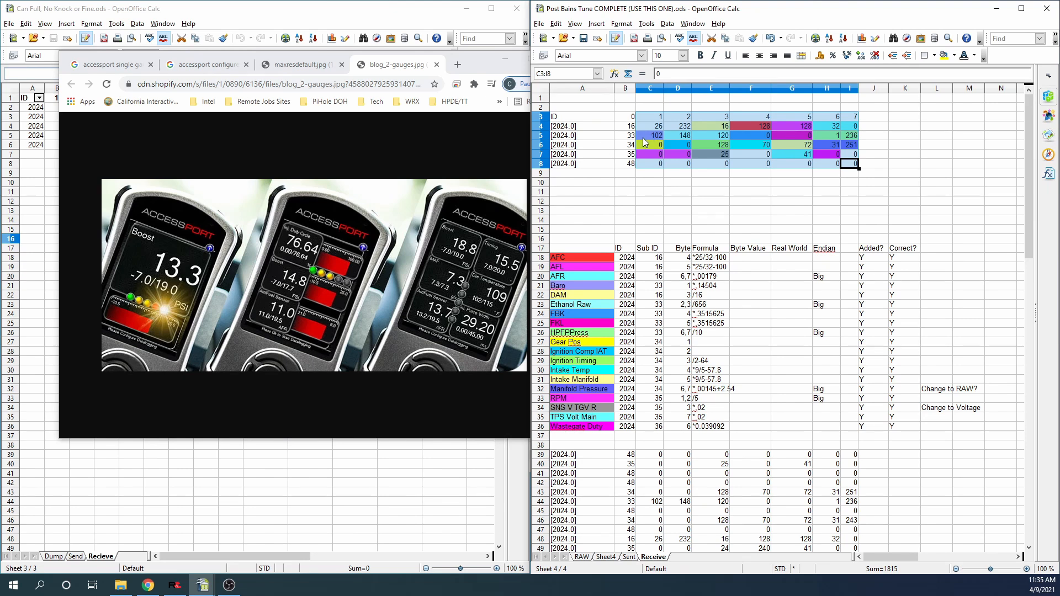
left_click(736, 173)
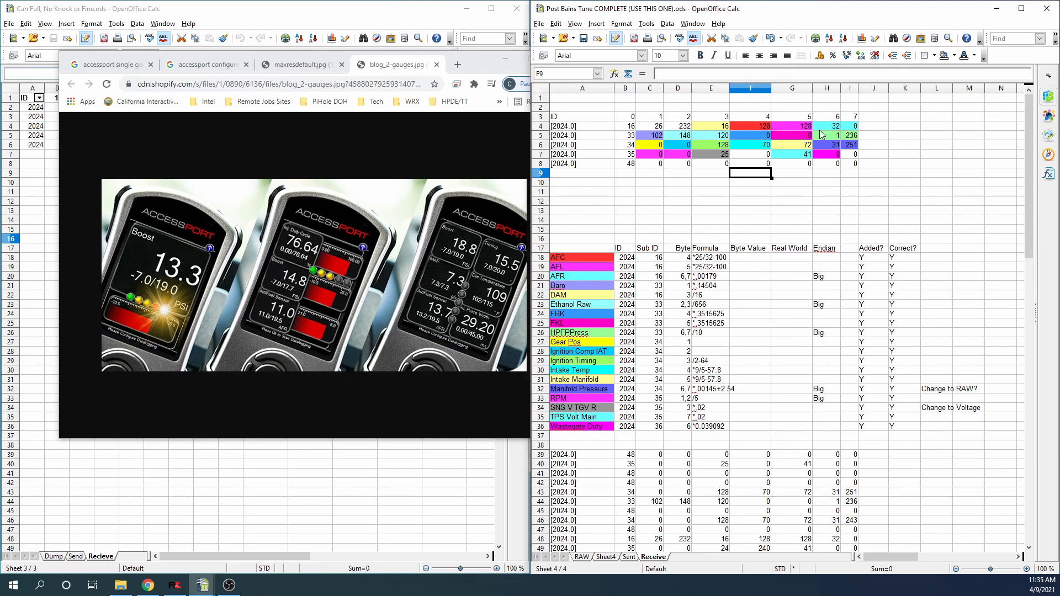
Switch to RaceCapture and compare its CAN ID 2024 channel mappings with the Receive sheet's A4:I8 block.
left_click(571, 279)
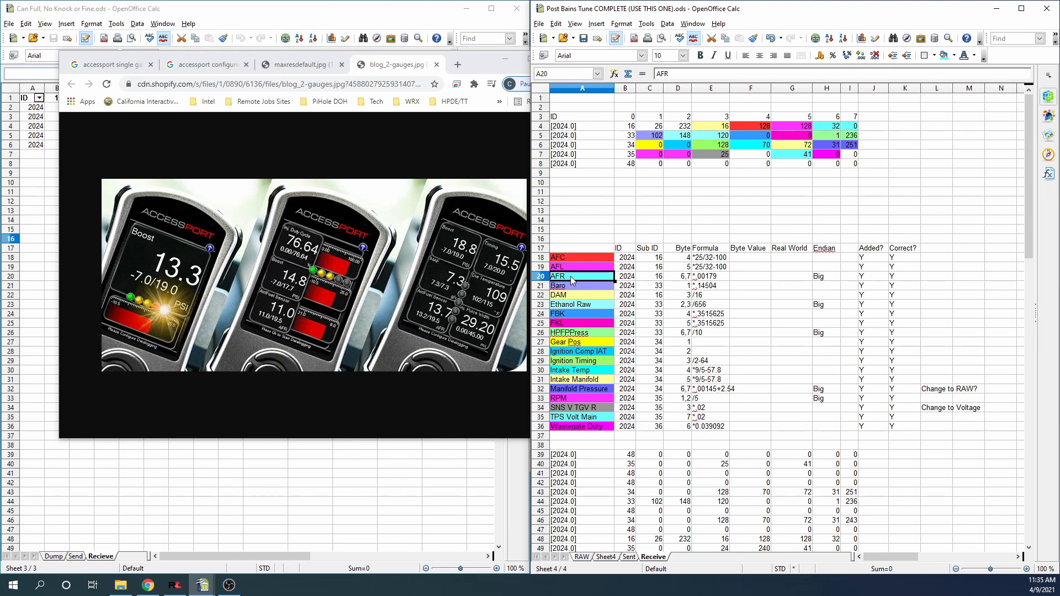
left_click(174, 585)
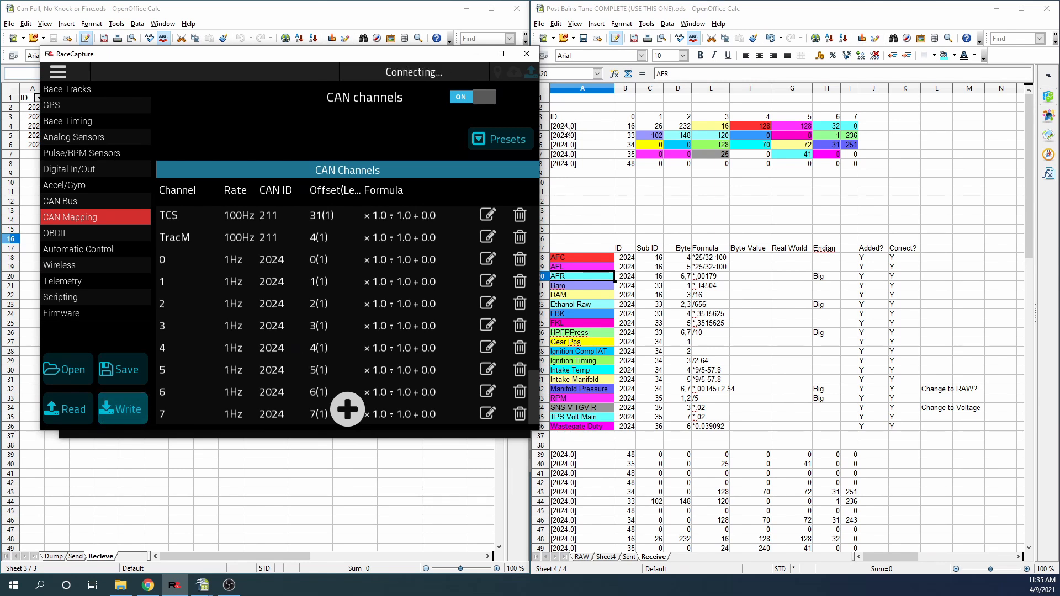
left_click_drag(564, 127, 855, 166)
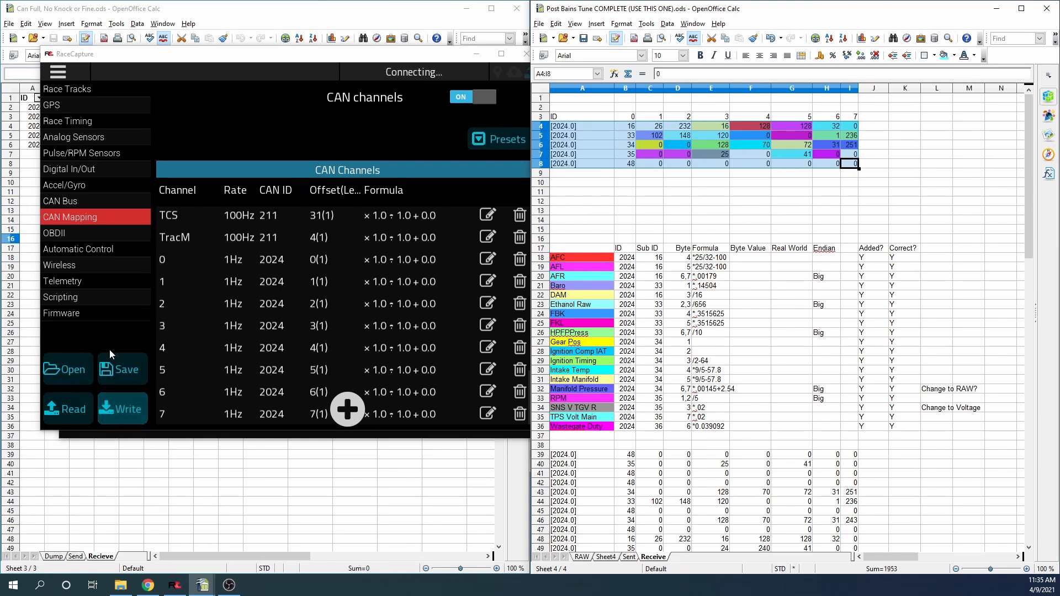
left_click(270, 263)
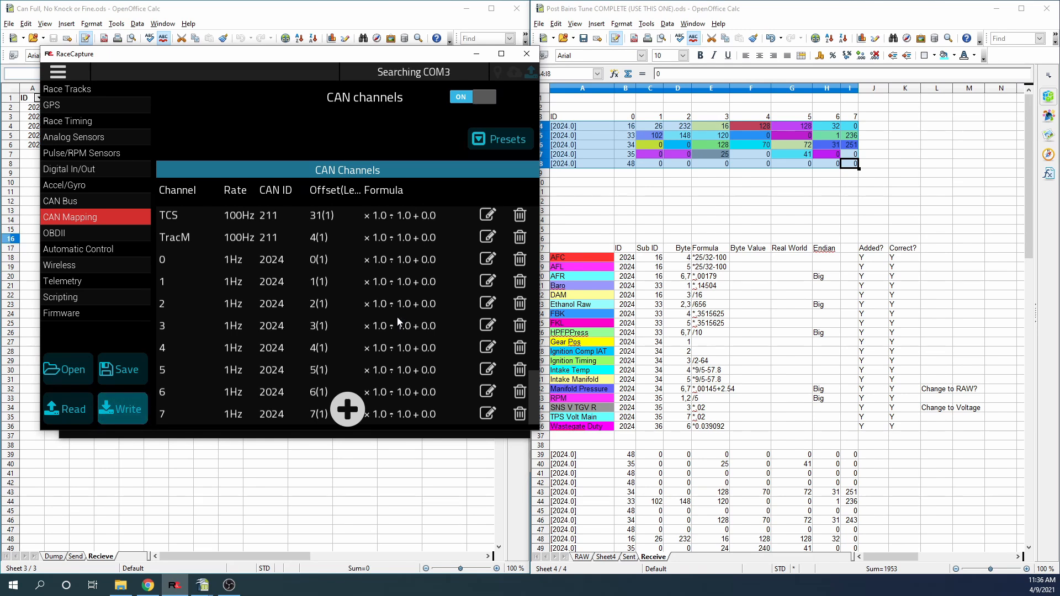
Examine the AFC entry against message row 4 on the Receive sheet, checking sub-IDs 16 and 48 and byte C4.
left_click(572, 256)
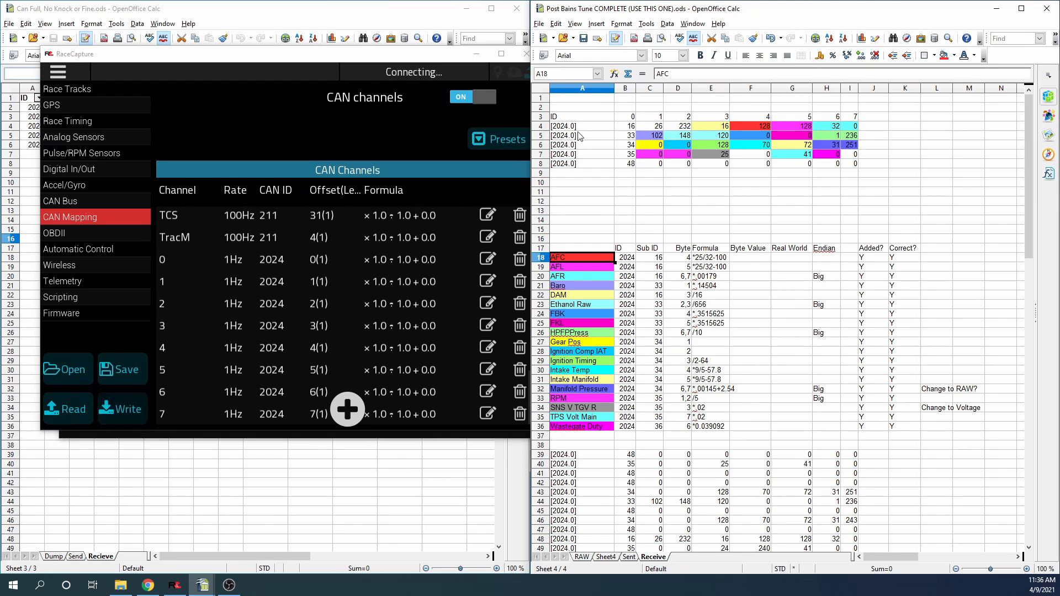
left_click_drag(569, 127, 850, 127)
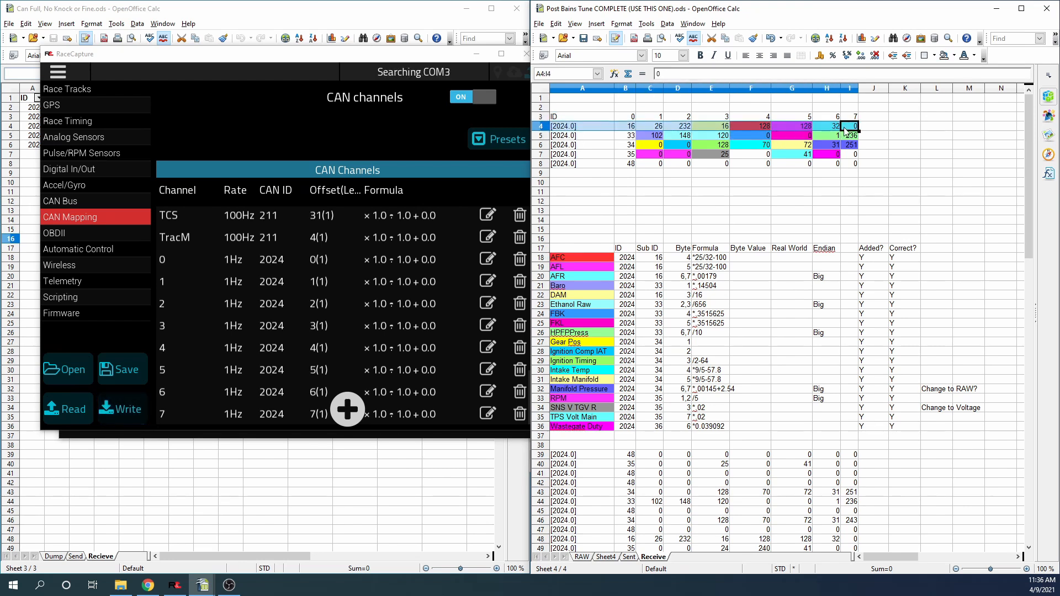
left_click(630, 128)
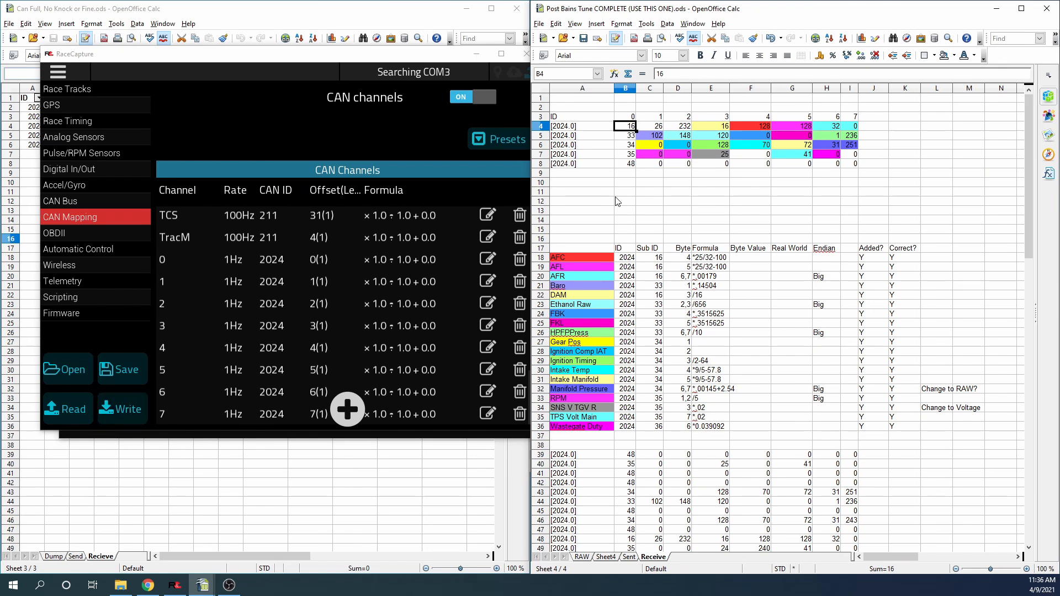
left_click(629, 165)
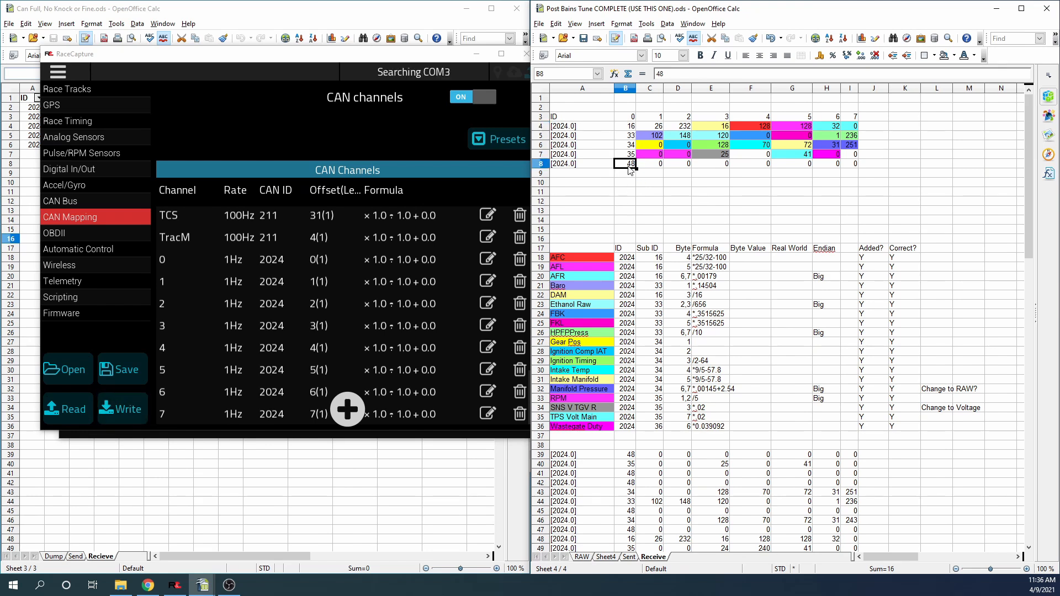
left_click(633, 129)
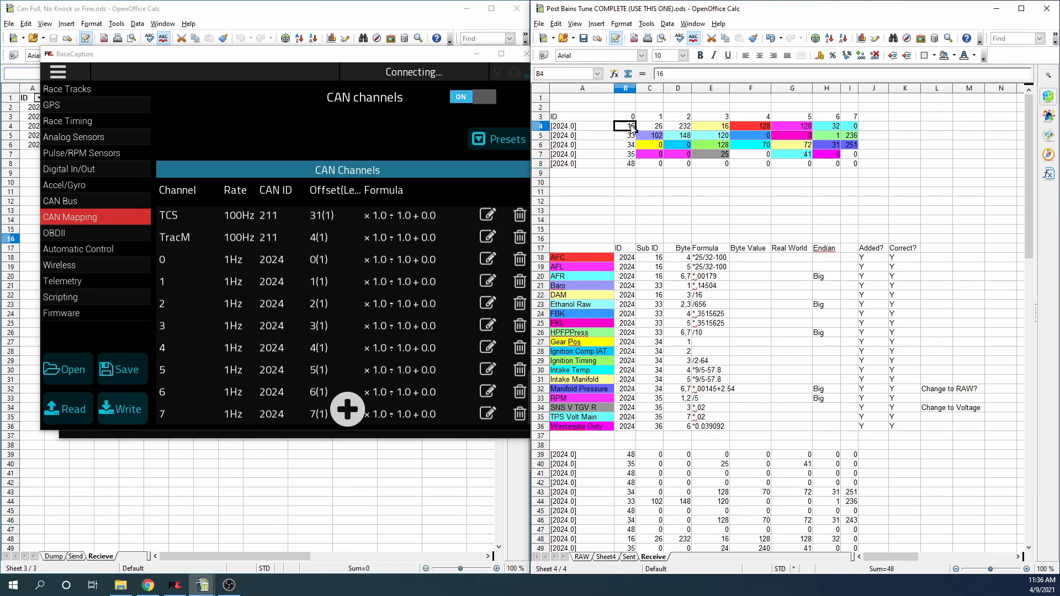
left_click(652, 130)
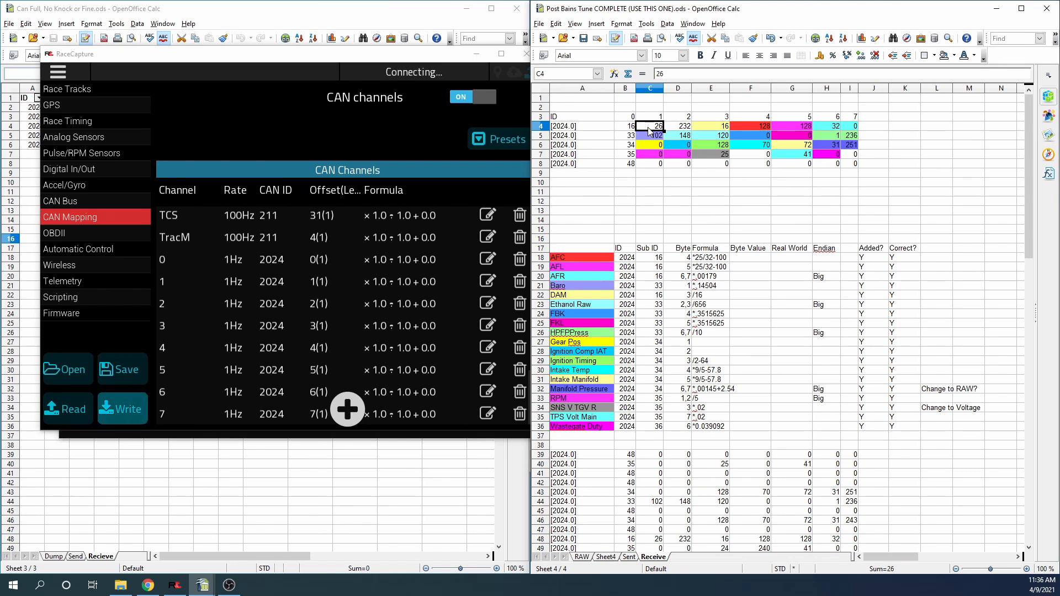
Examine bytes 0, 2 and 3 of the sub-ID 16 message in row 4 of the Receive sheet.
left_click(686, 130)
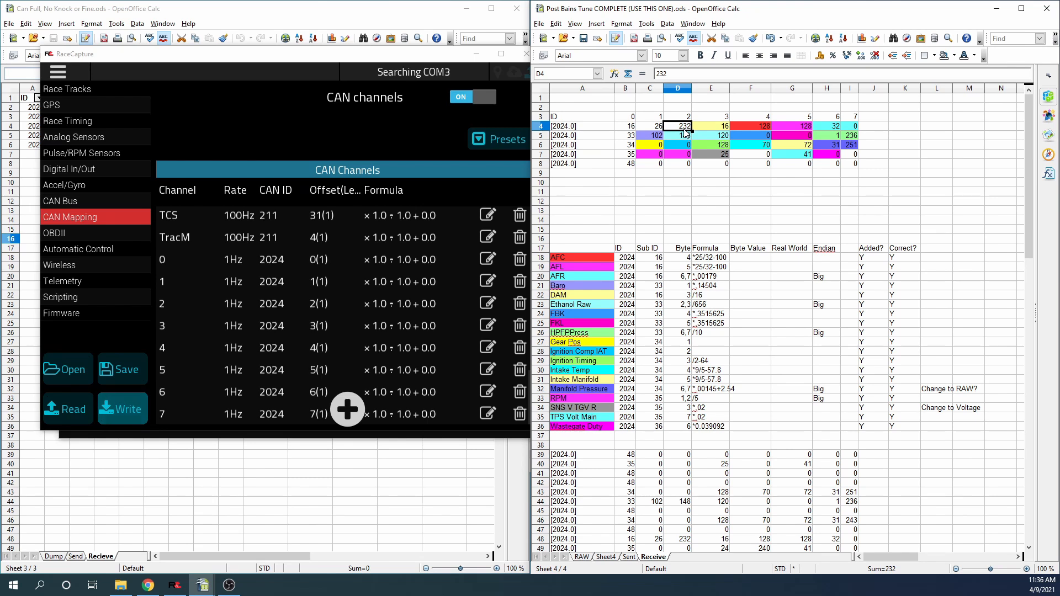
left_click(632, 127)
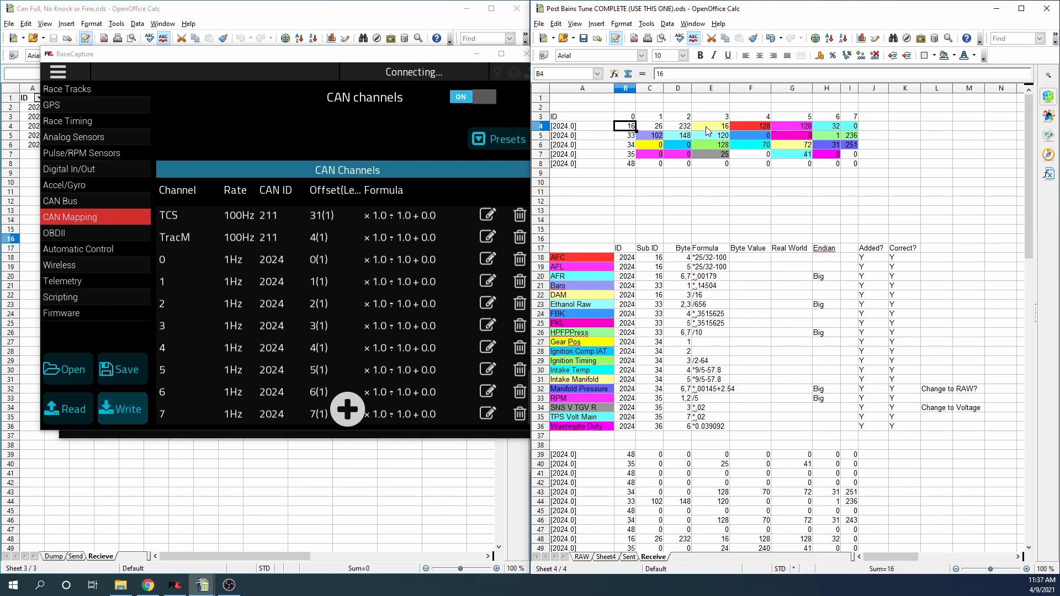
left_click_drag(716, 122, 717, 132)
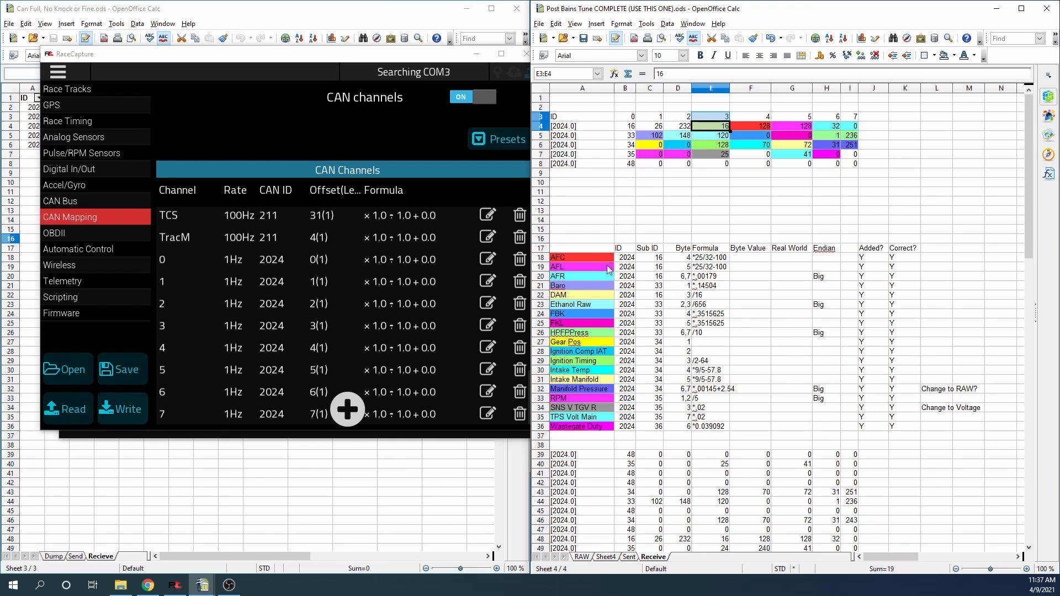
Compare the AFC entry in A18 with RaceCapture's channel 4 mapping and with message byte F4.
left_click(566, 258)
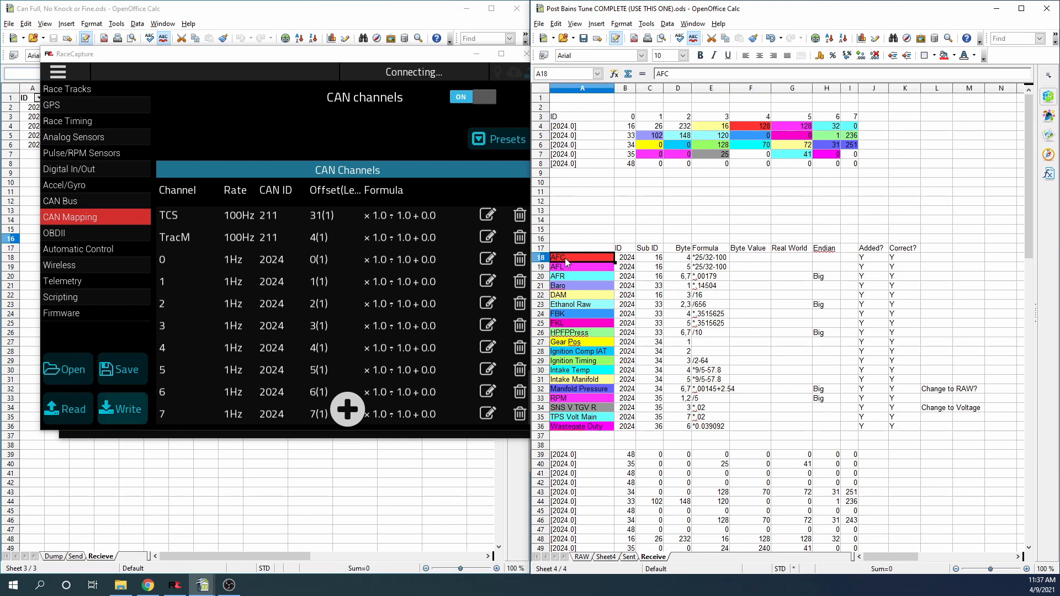
key("Down")
left_click(569, 255)
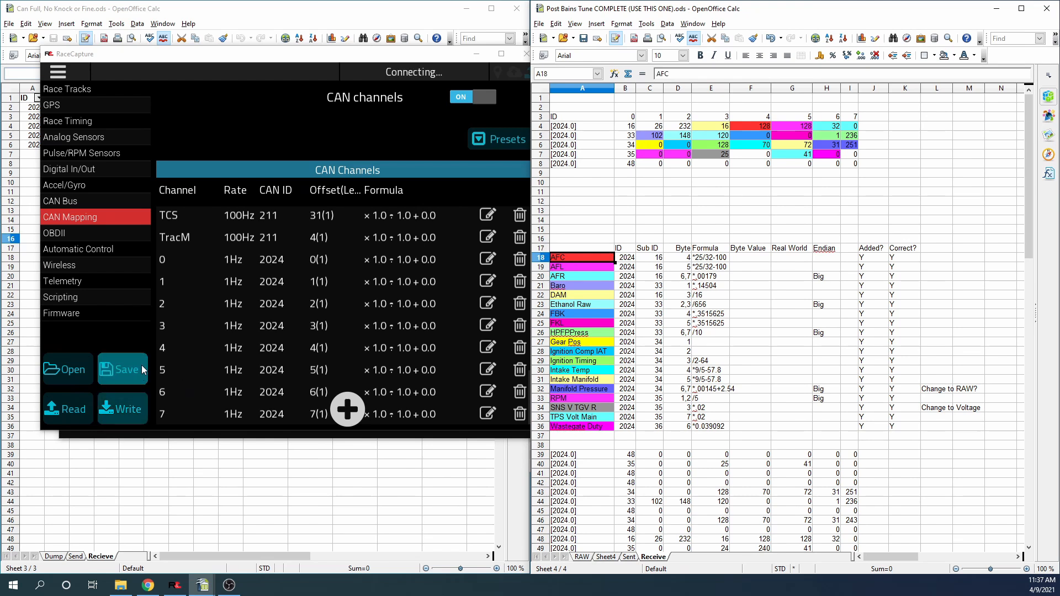
left_click(166, 346)
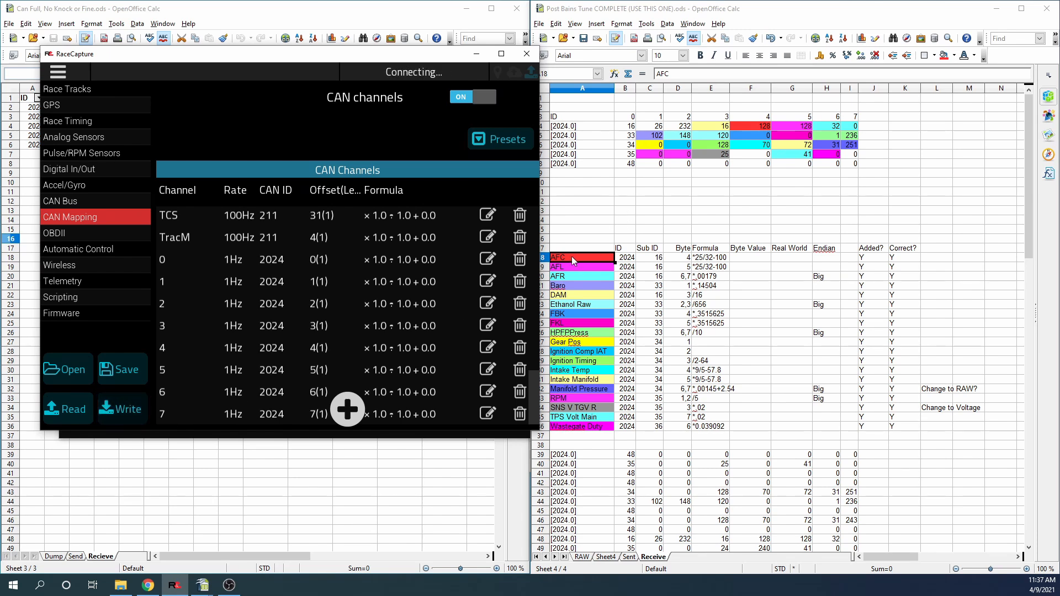
left_click(755, 125)
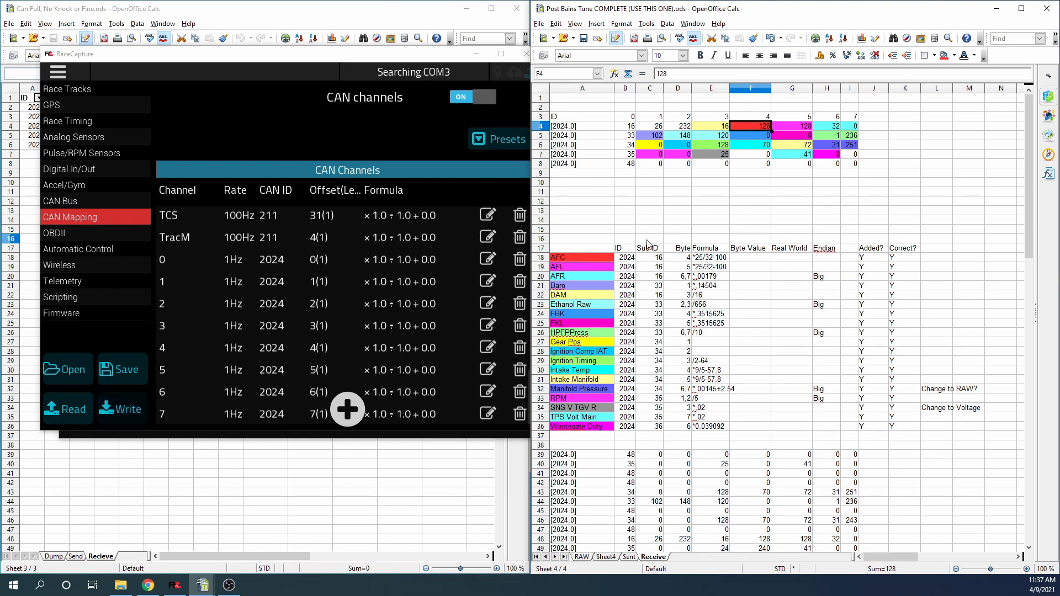
Compare message block A4:I8 with the parameter names in A18:A36, matching byte E4 to the DAM entry.
left_click_drag(574, 126, 855, 167)
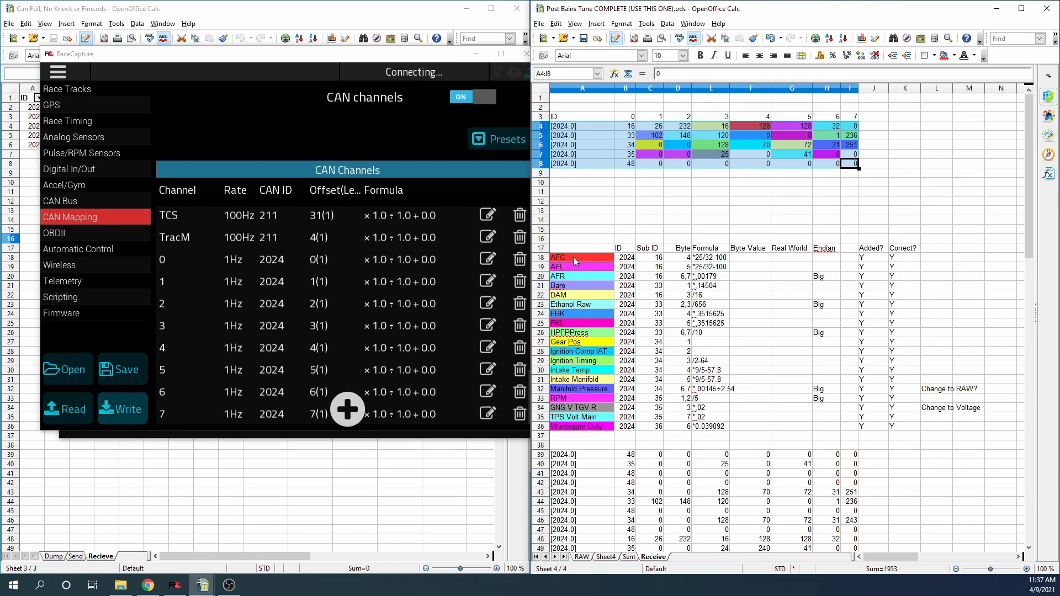
left_click_drag(573, 257, 581, 429)
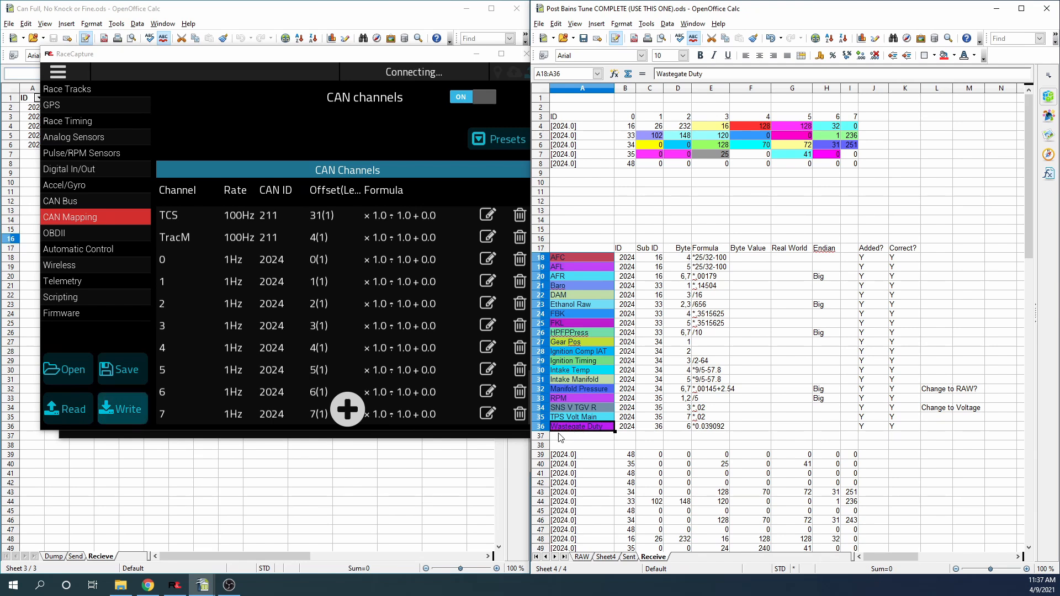
left_click(709, 128)
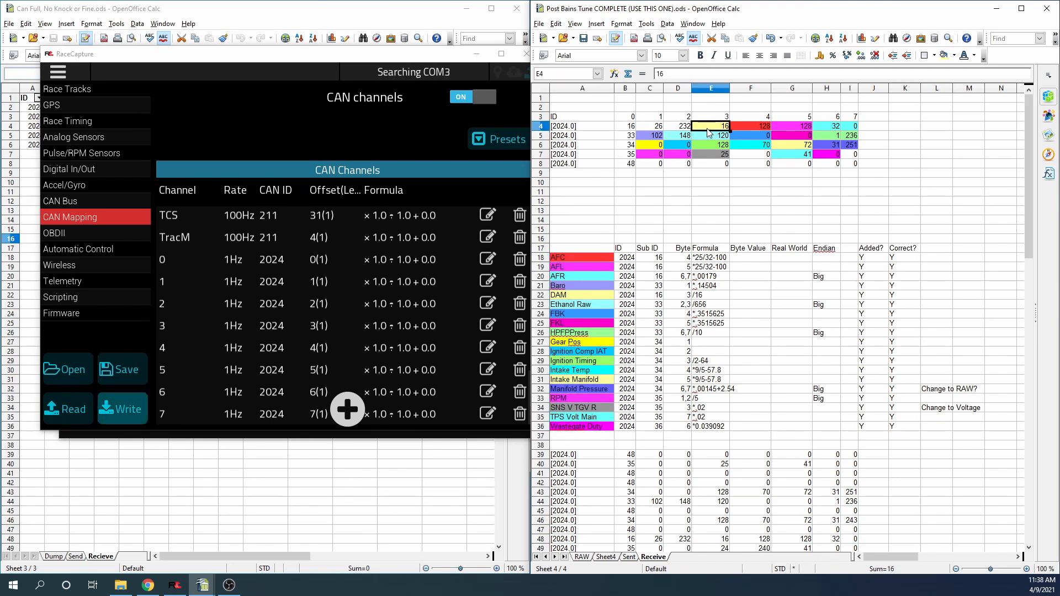
left_click_drag(594, 128, 850, 164)
left_click(710, 126)
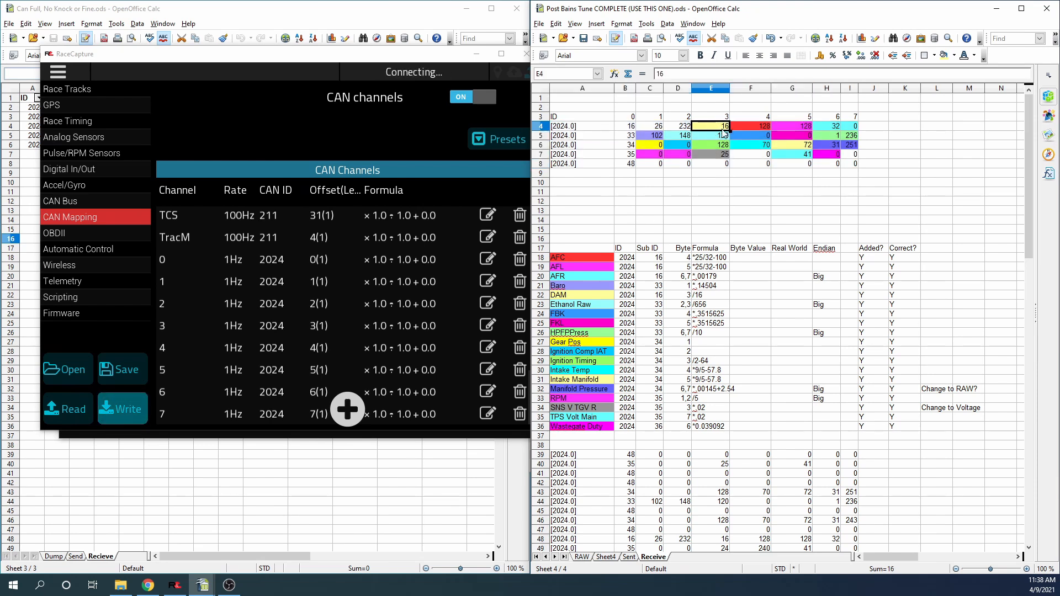
left_click(567, 297)
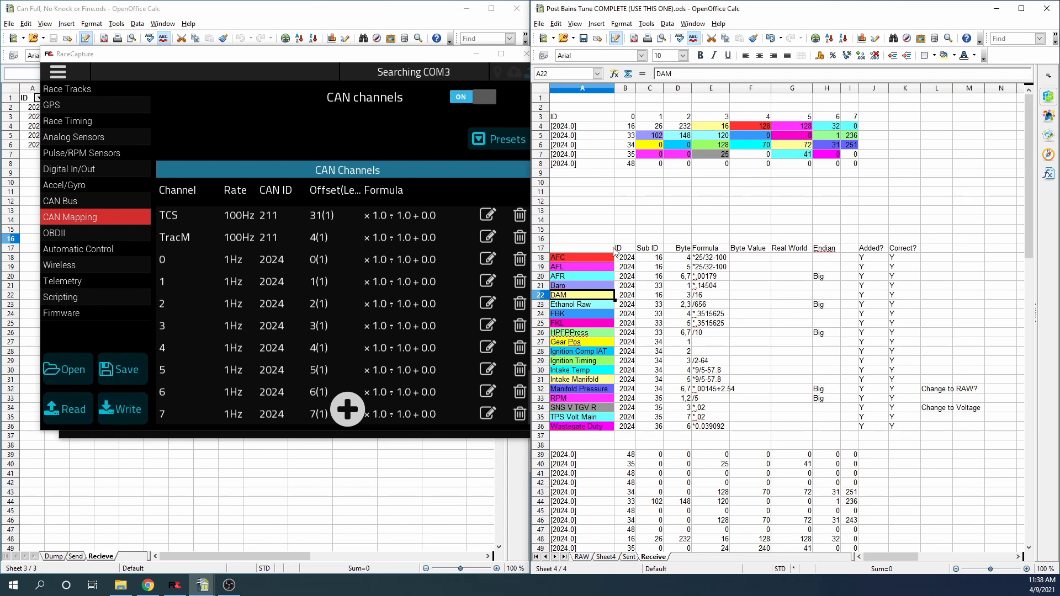
Match the AFC, AFL and AFR entries with message bytes F4, G4 and H4 in turn.
left_click(575, 257)
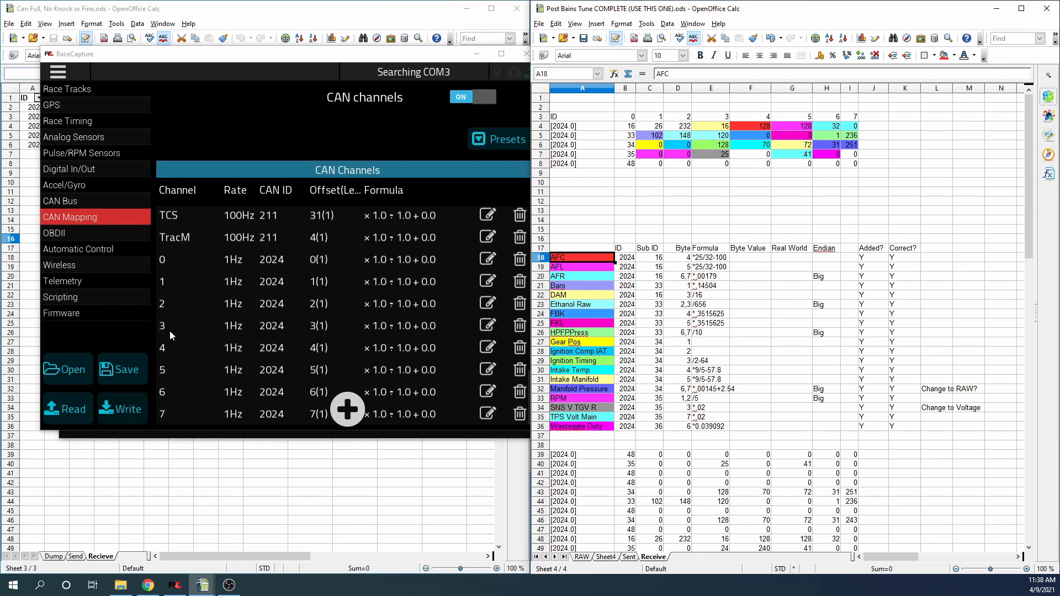
left_click(758, 126)
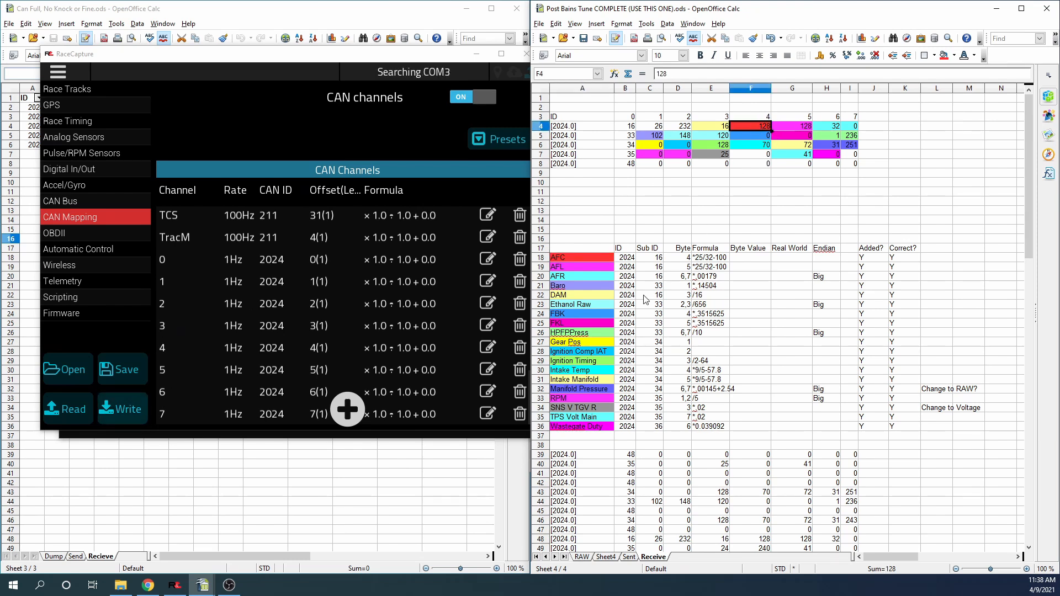
left_click(572, 266)
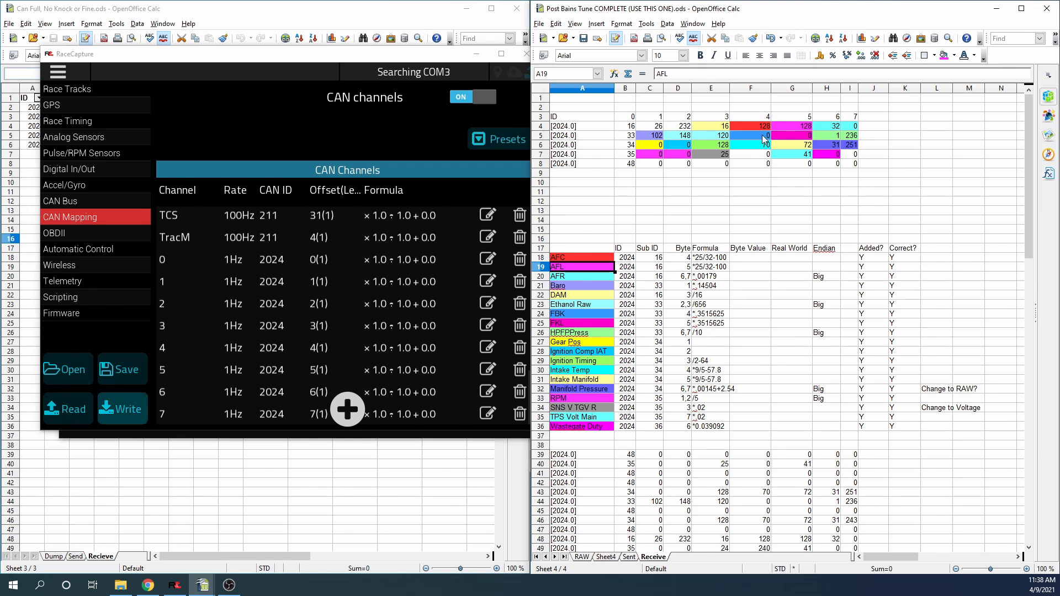
left_click(790, 127)
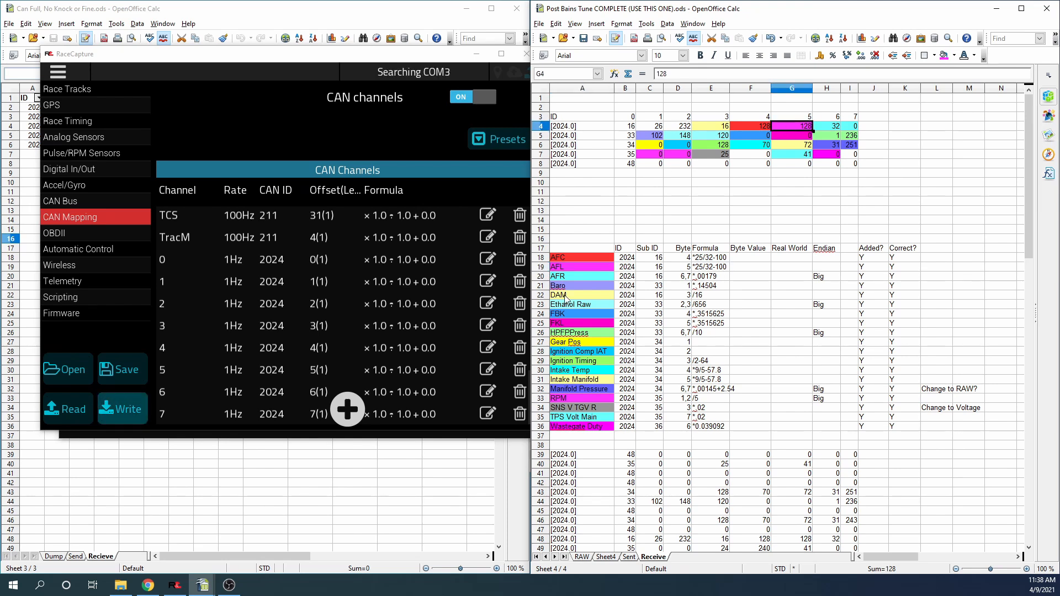
left_click(560, 279)
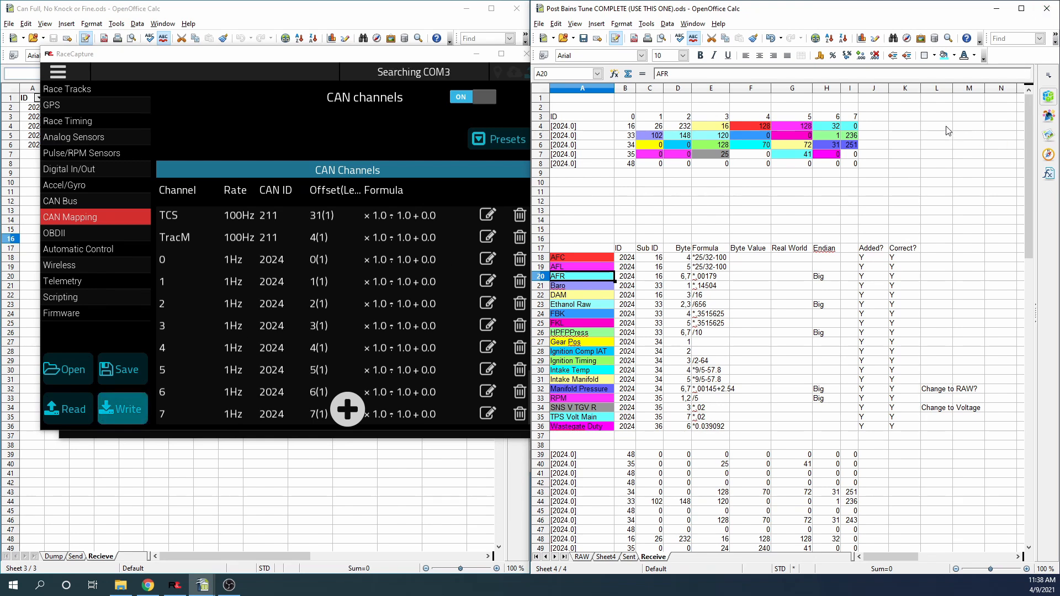
left_click(826, 128)
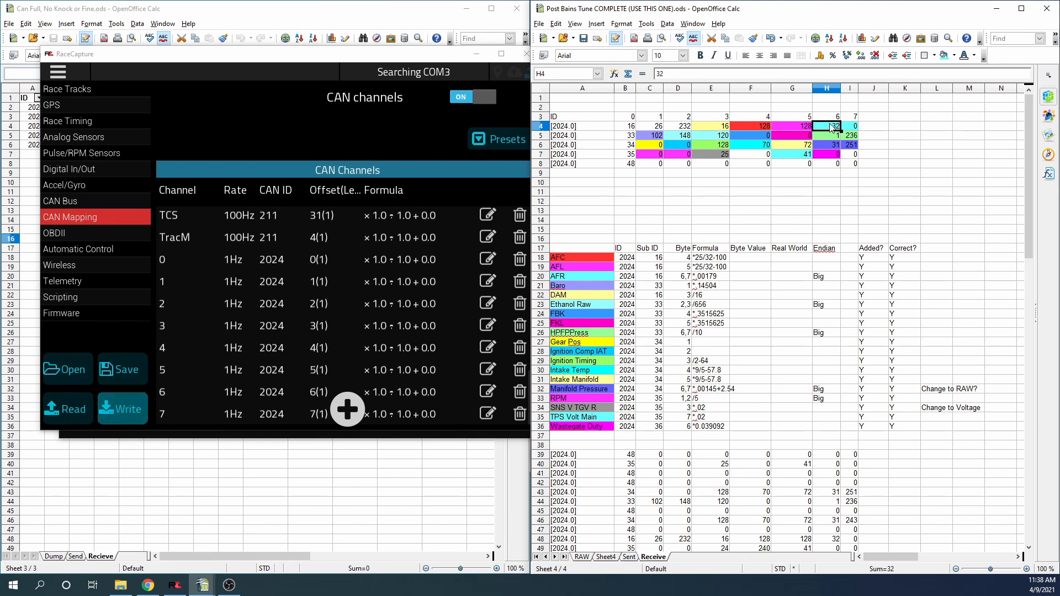
Check the Baro entry against byte C5 of the sub-ID 33 message, and review the AFR byte pair H4 and I4.
left_click(564, 288)
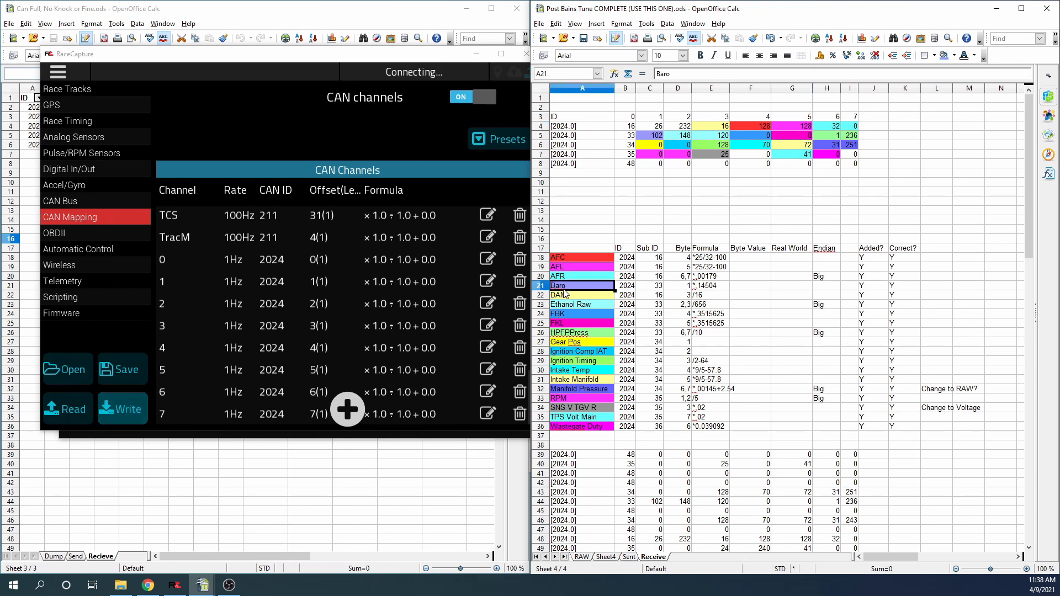
left_click(851, 127)
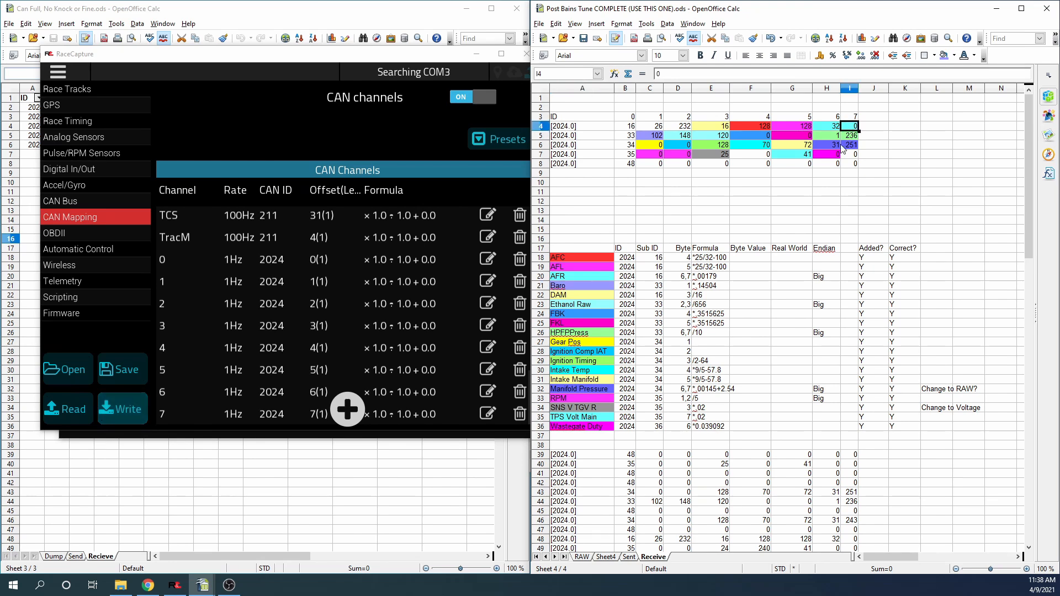
left_click(564, 287)
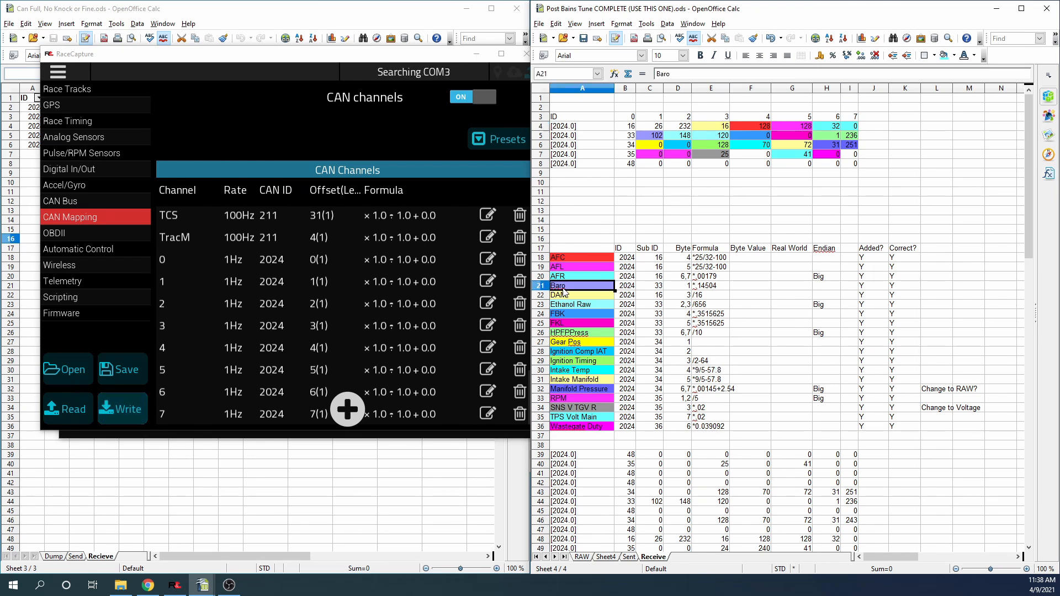
left_click(856, 127)
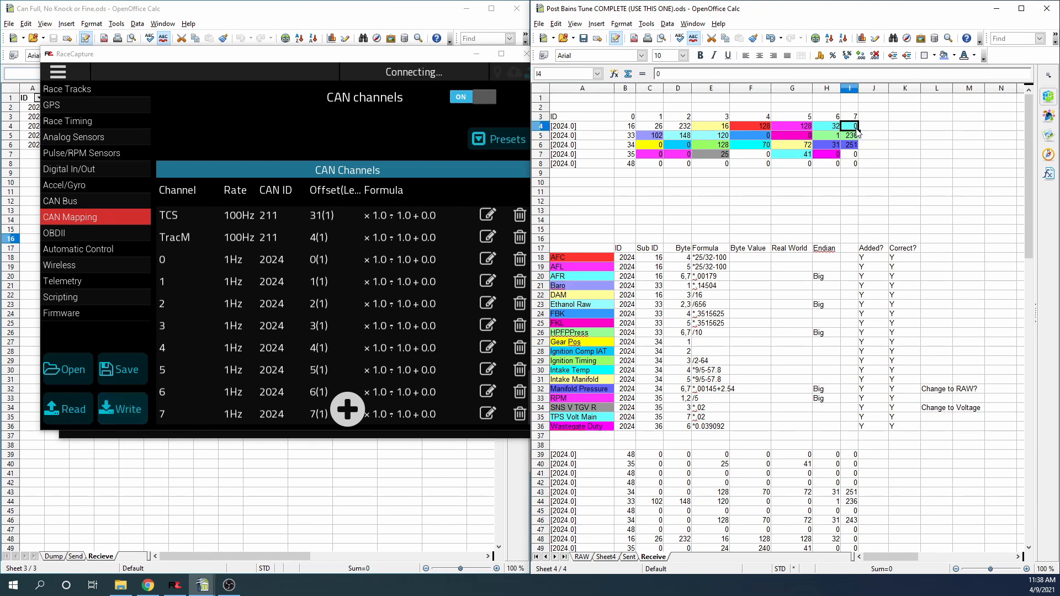
left_click(658, 136)
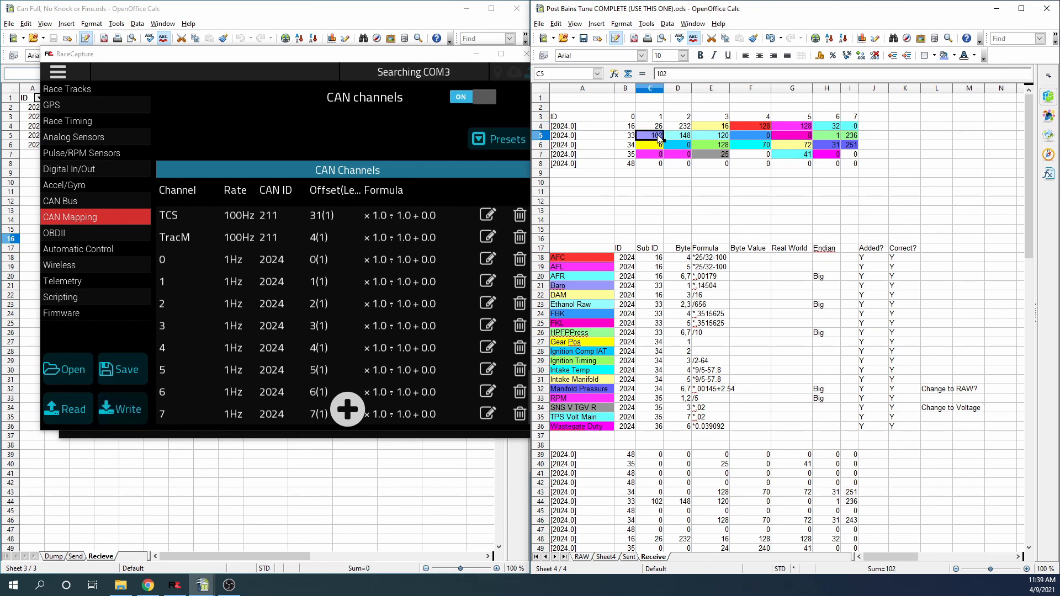
left_click(843, 127)
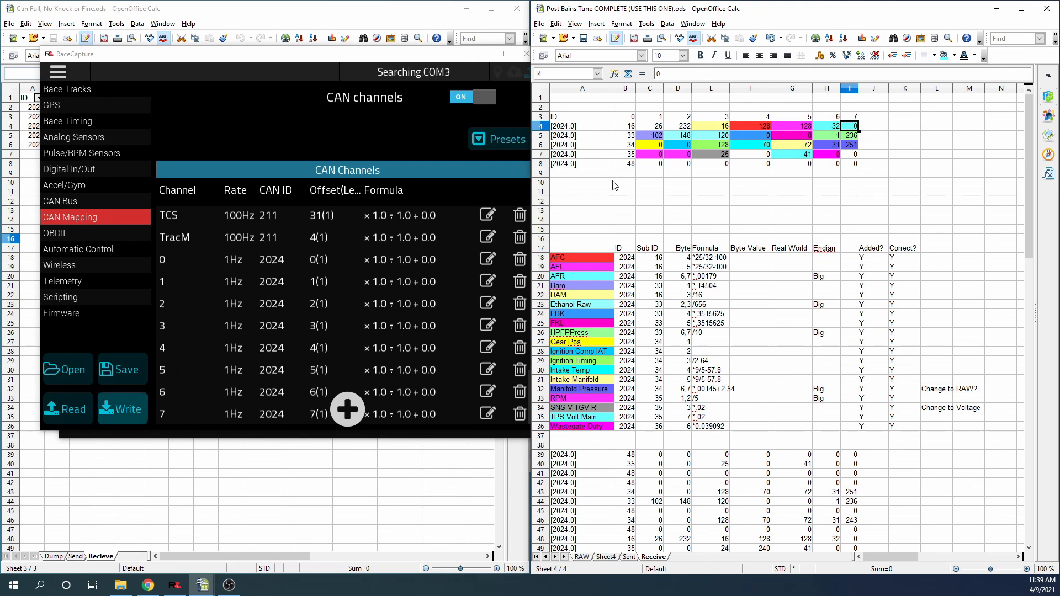
left_click(657, 136)
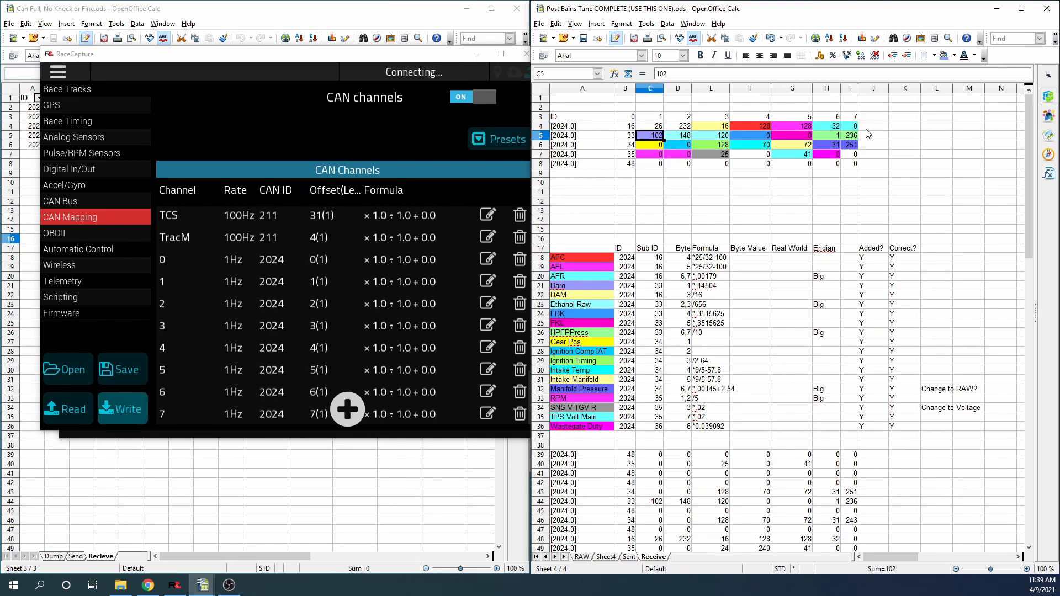
left_click(834, 128)
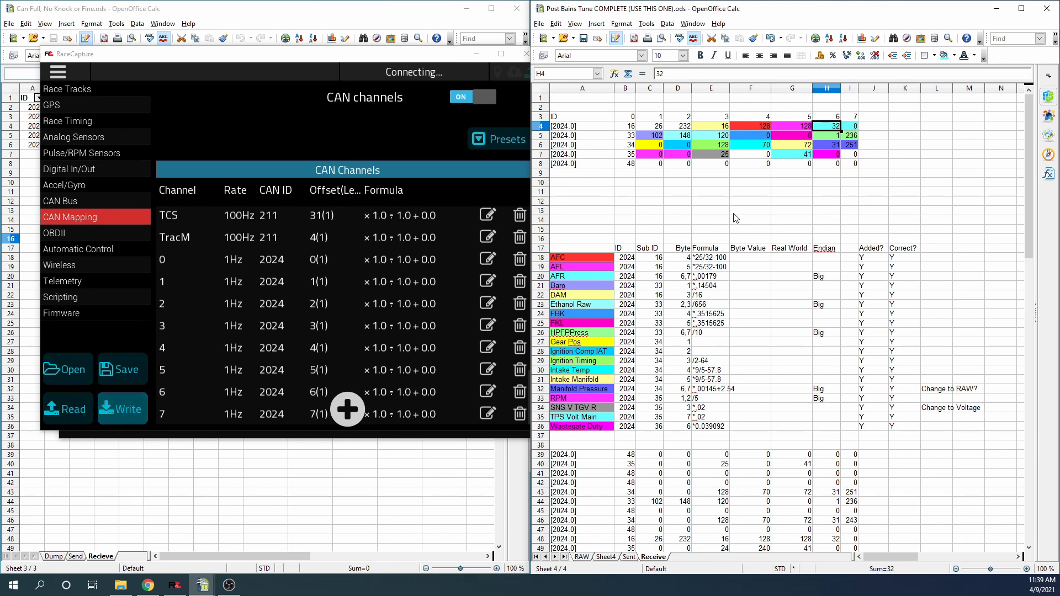
left_click(856, 126)
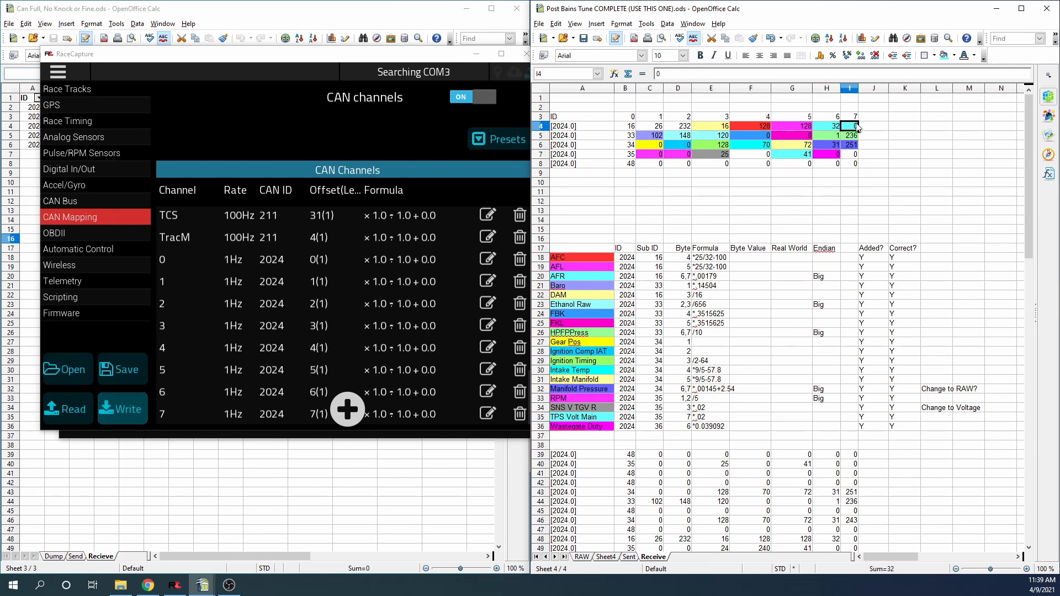
Match the two-byte Ethanol Raw entry with message bytes D5 and E5.
left_click(578, 307)
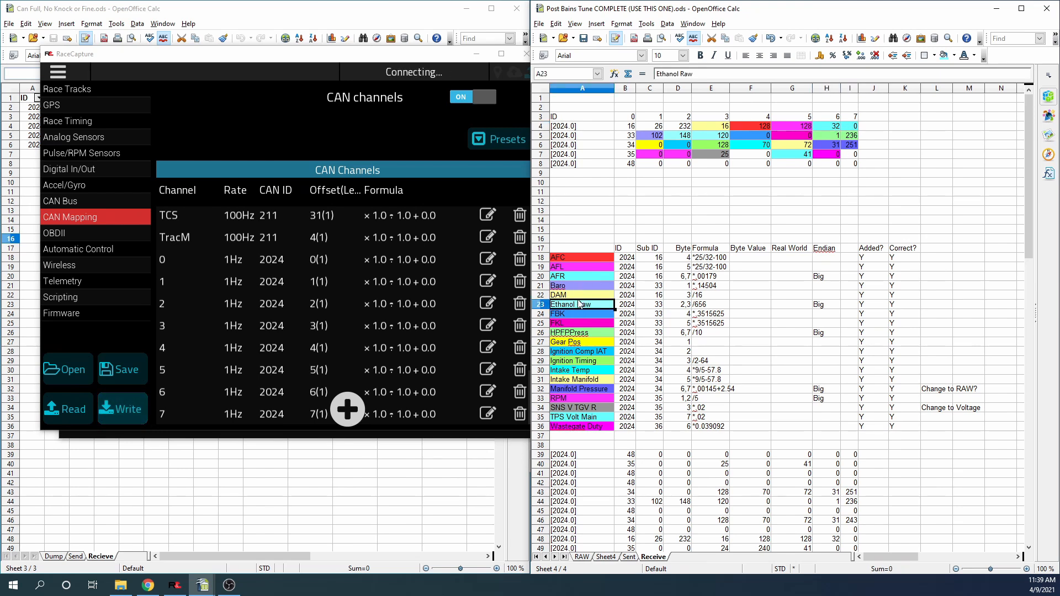
left_click(675, 135)
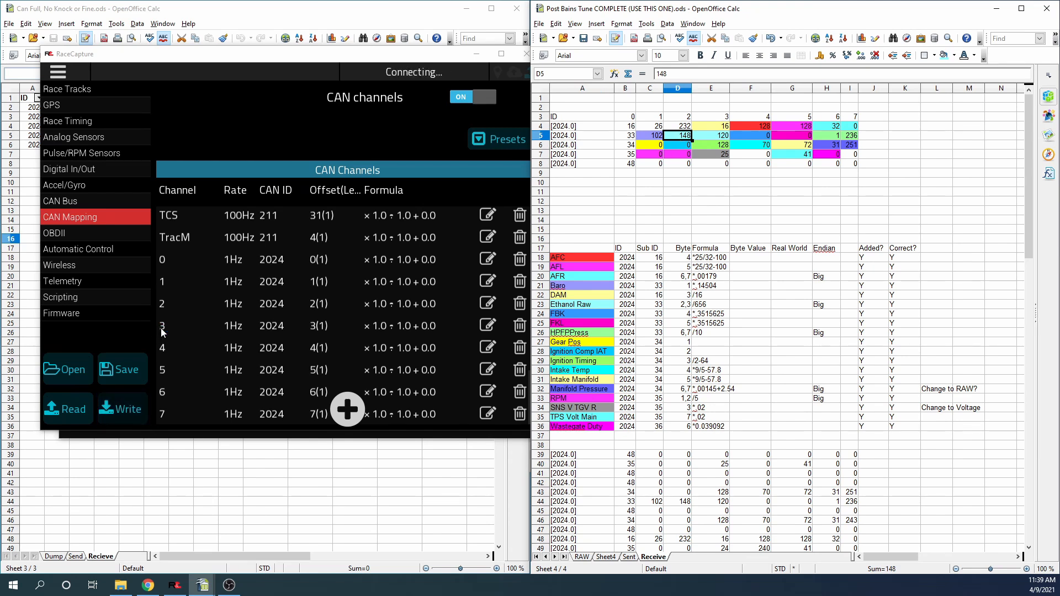
left_click(712, 136)
left_click(679, 135)
left_click(713, 136)
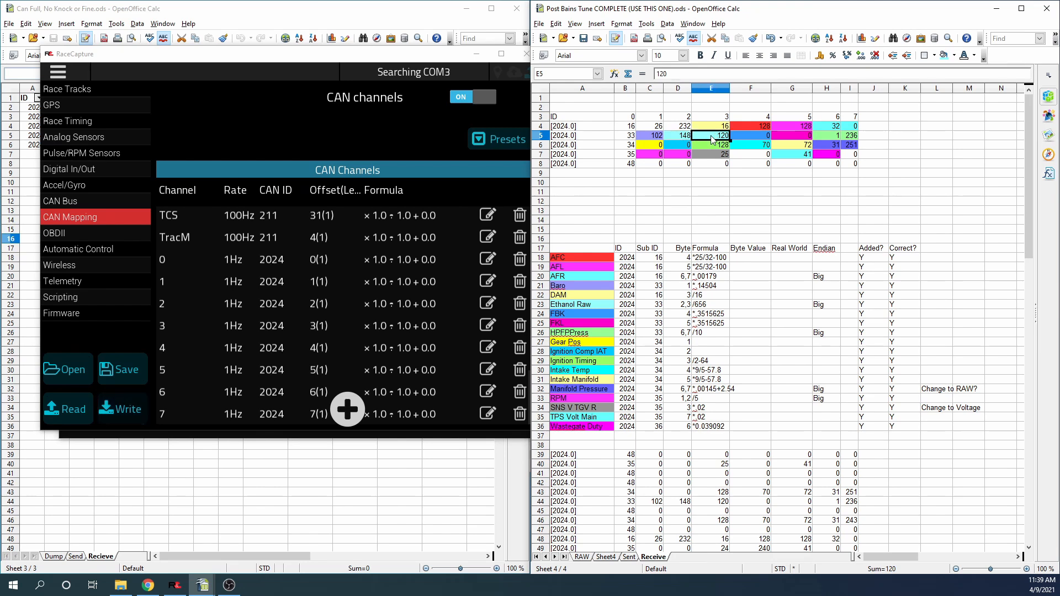
left_click(684, 137)
left_click(700, 139)
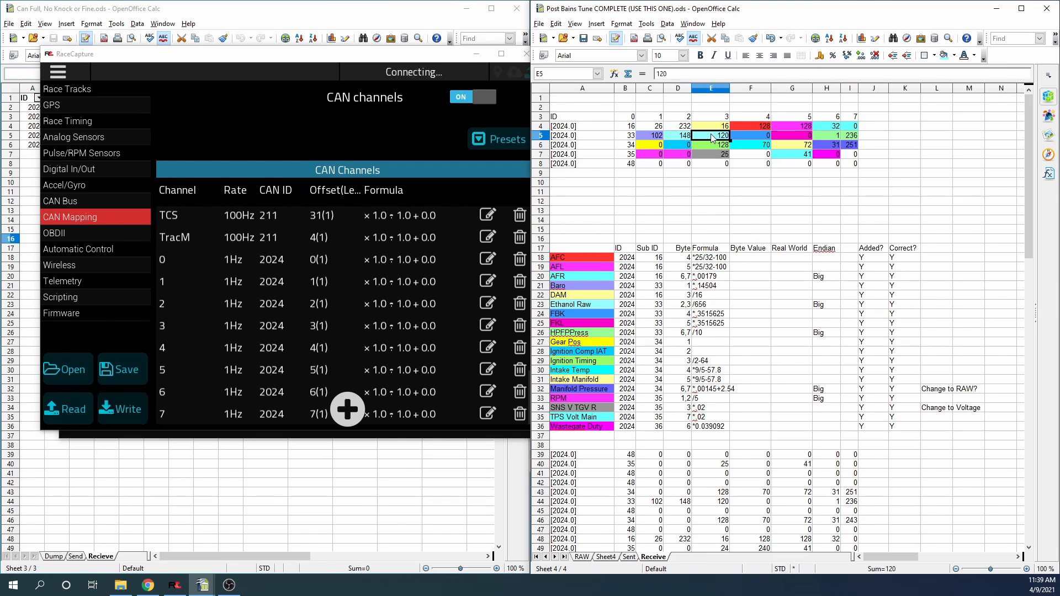
Match the FBK entry with byte F5, check byte H5, and review the whole message block in rows 4 to 8.
left_click(564, 314)
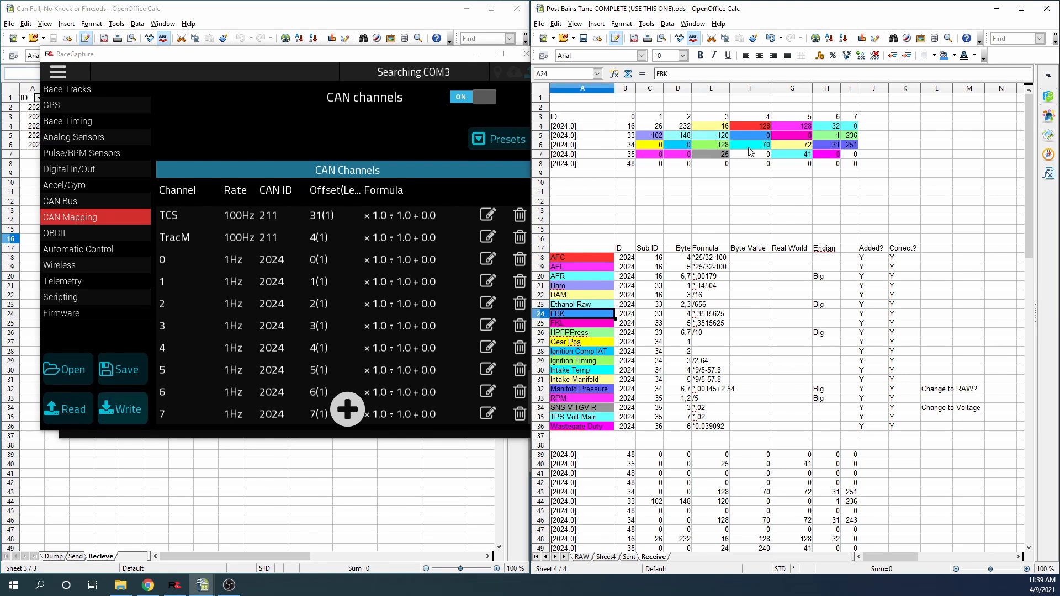
left_click(753, 137)
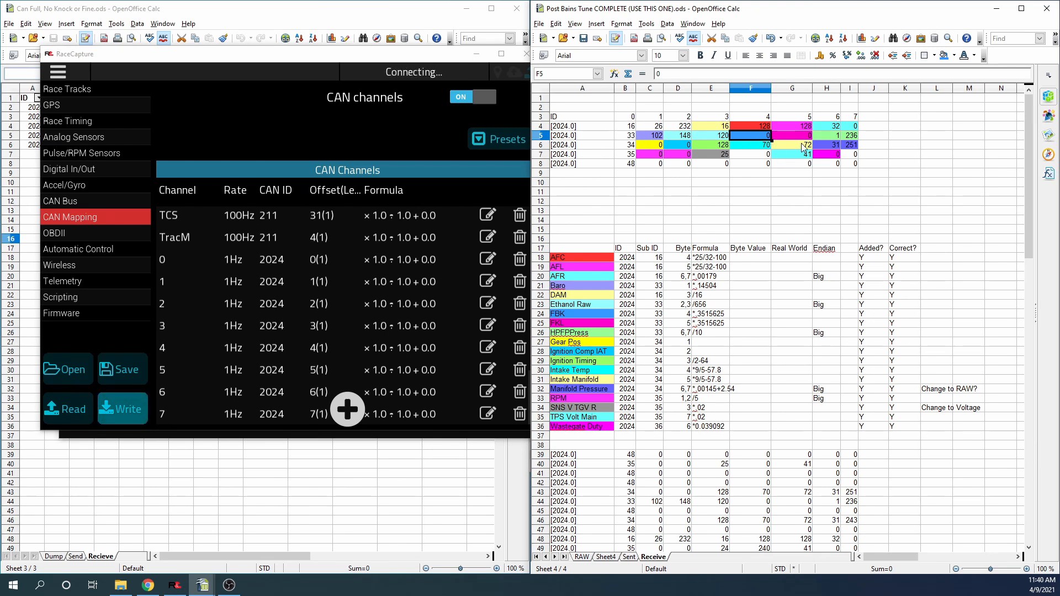
left_click(828, 140)
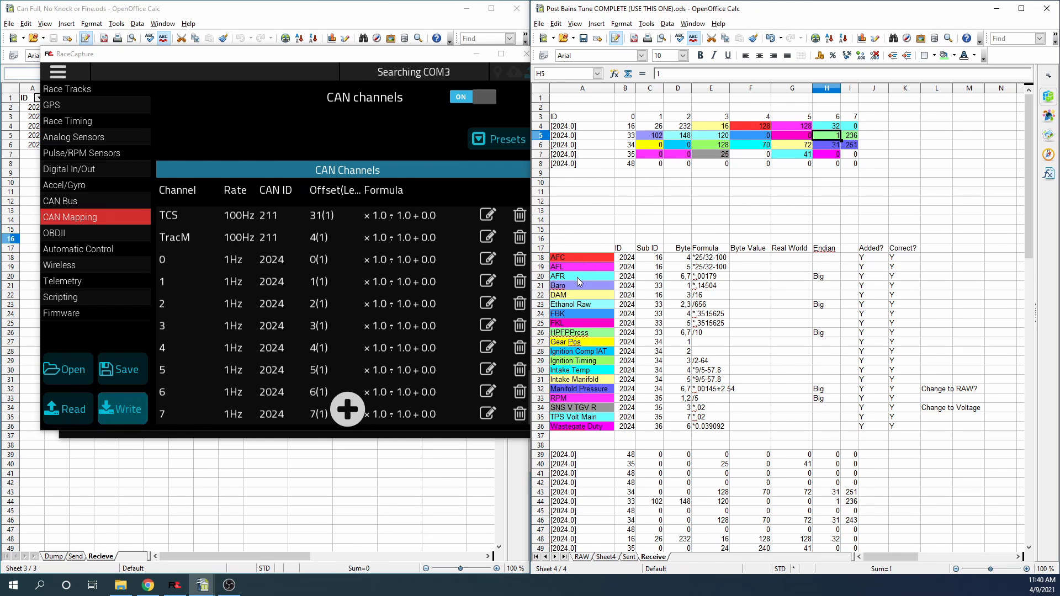
left_click_drag(589, 127, 874, 165)
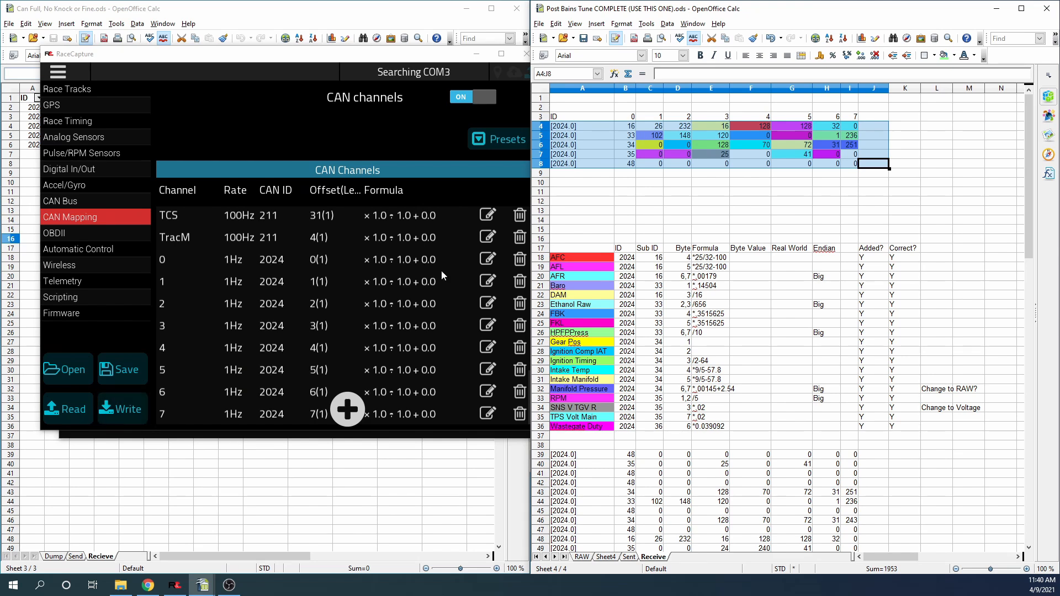
Review the colour-coded 2024 message block from A4 to I8.
left_click(577, 126)
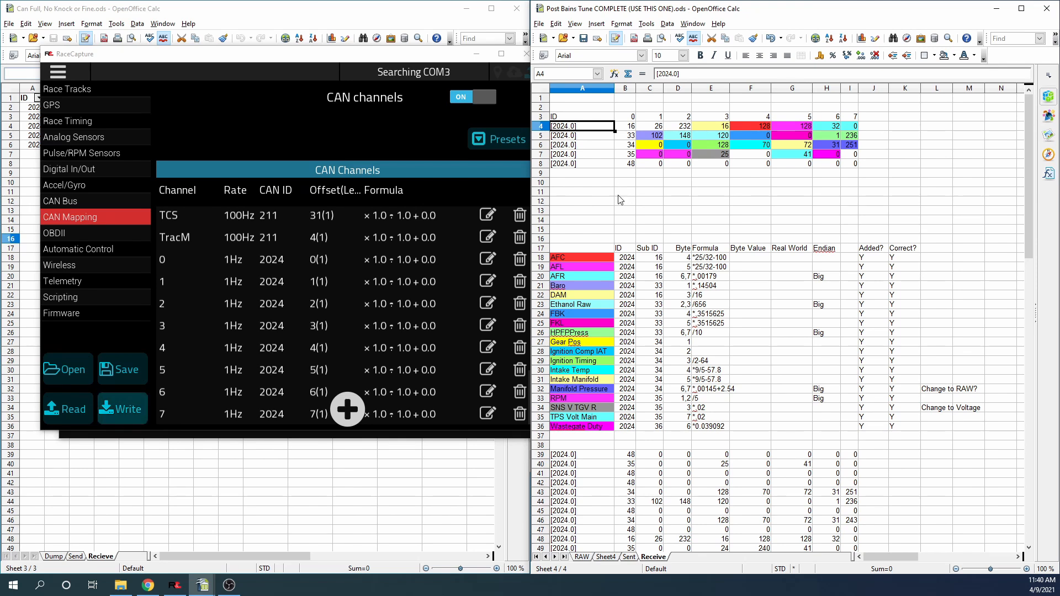
left_click_drag(587, 126, 849, 164)
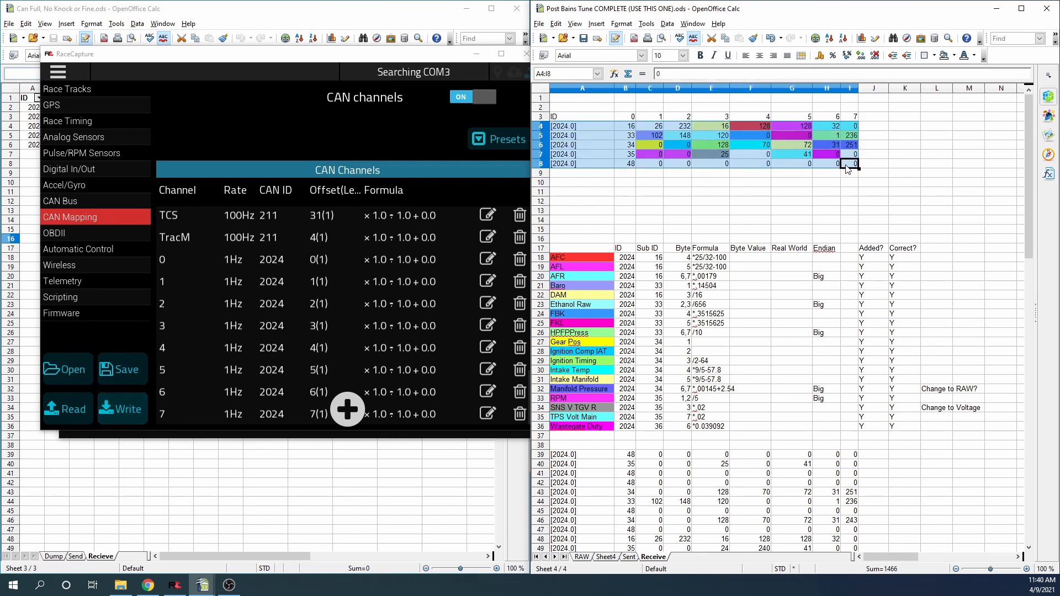
left_click(808, 212)
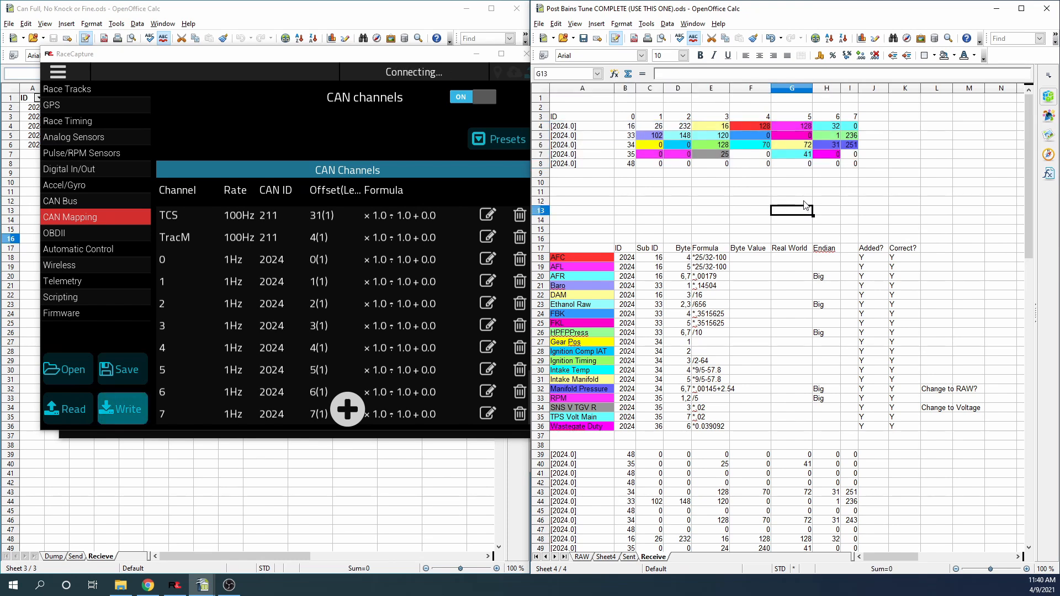
Match the SNS V TGV R entry with message byte E7, and review the parameter formulas in E18 to E36.
left_click(592, 410)
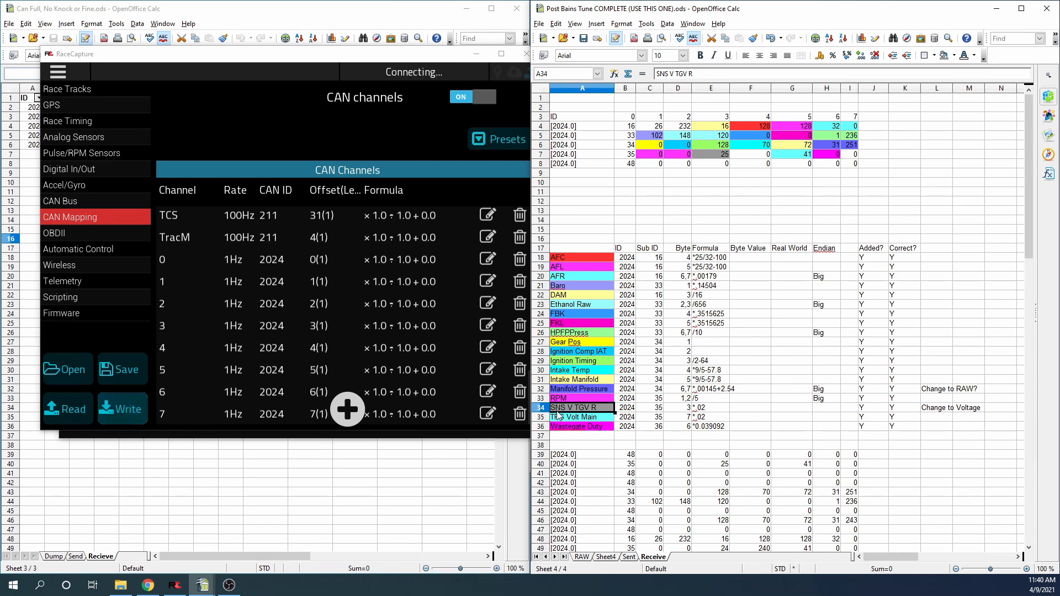
left_click_drag(715, 155, 768, 160)
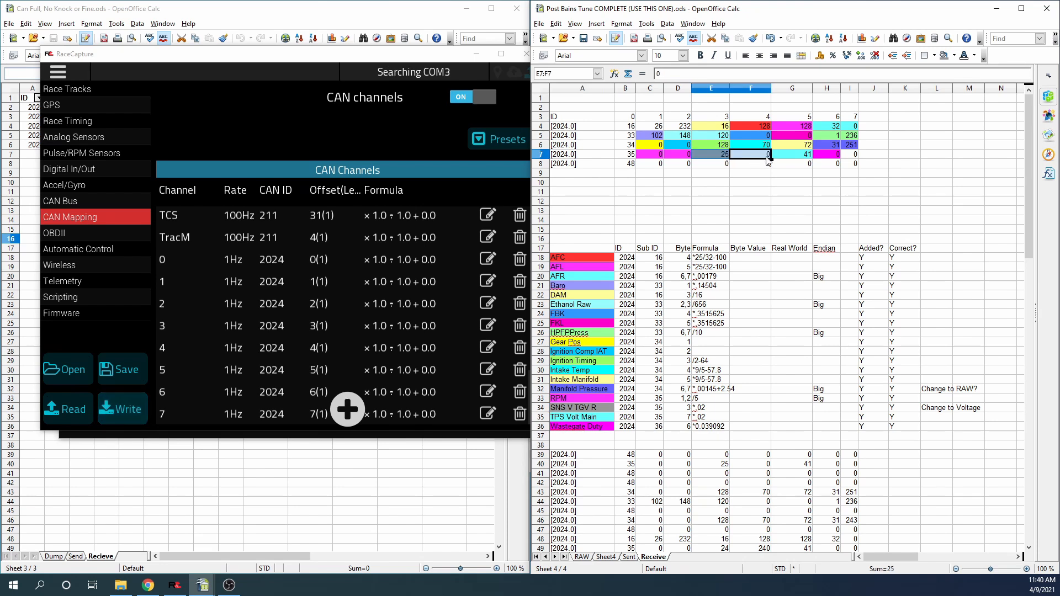
left_click(720, 156)
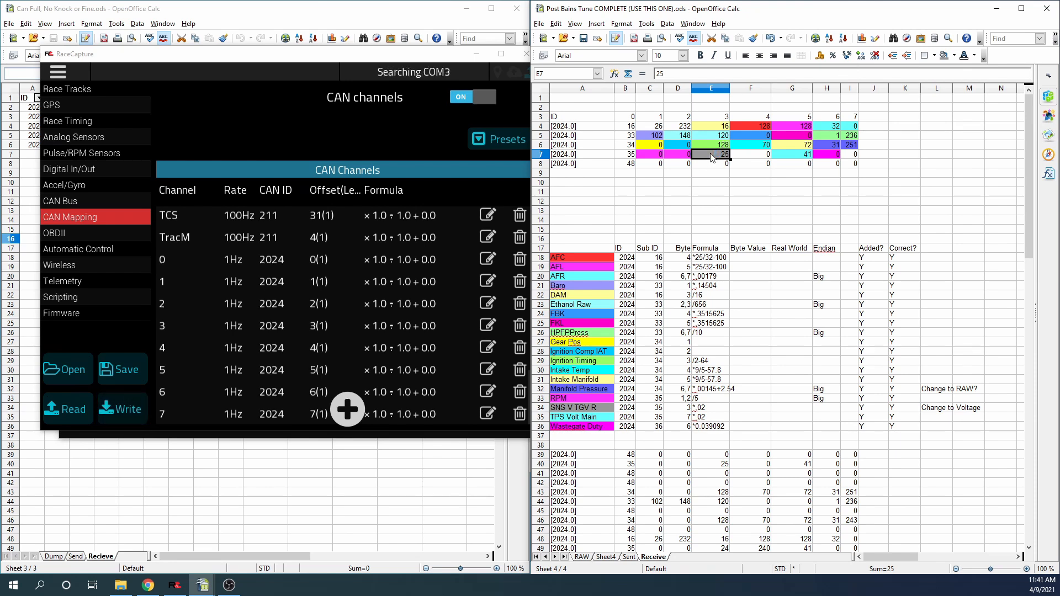
left_click_drag(712, 258, 716, 435)
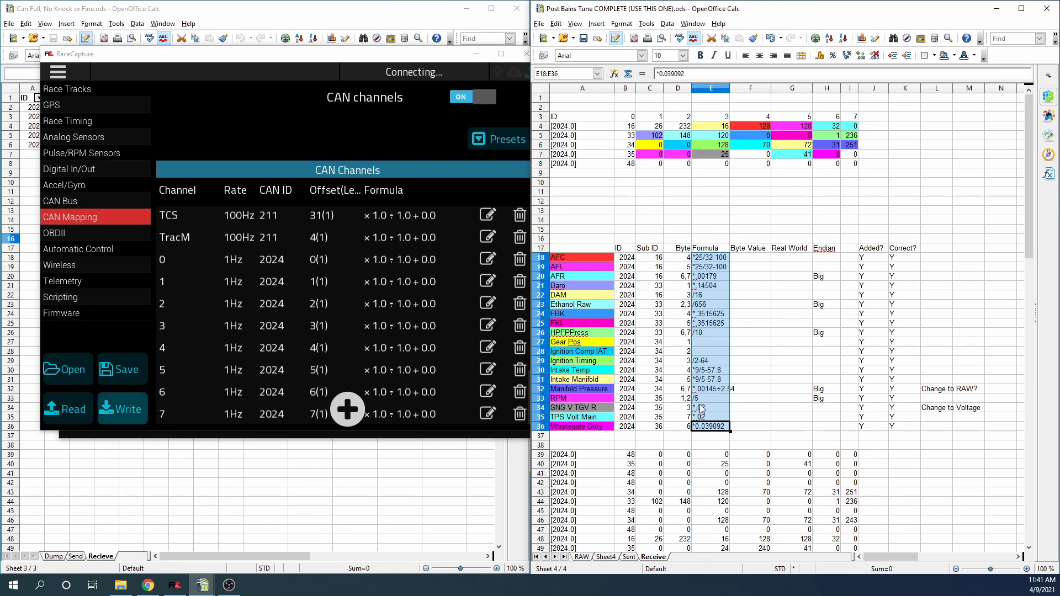
left_click(718, 259)
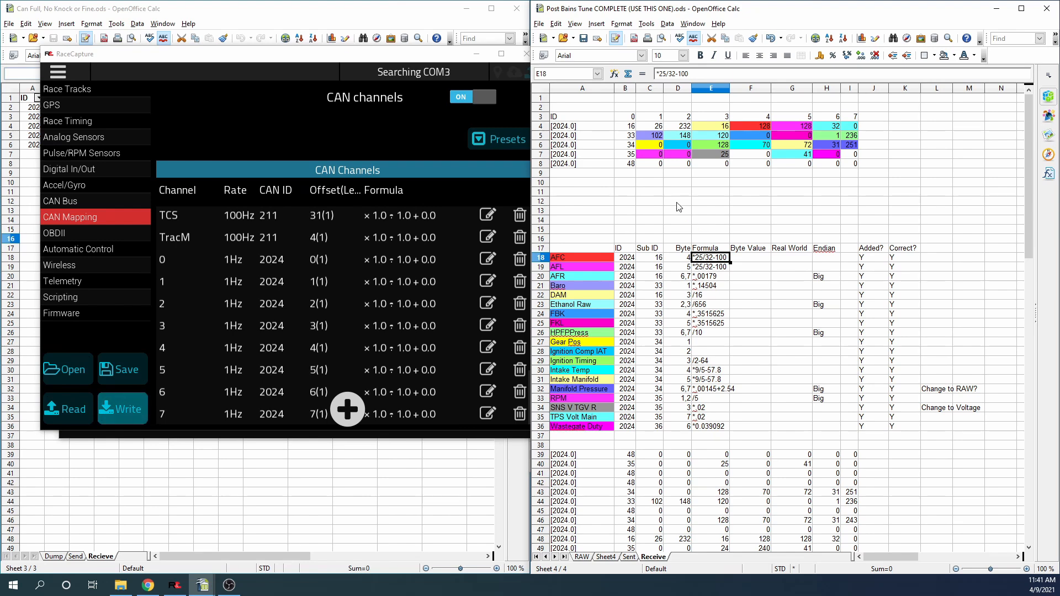
Review the message bytes together with the parameter list, and examine the parameter table from its header row 17 through the Endian column.
left_click_drag(559, 118, 851, 423)
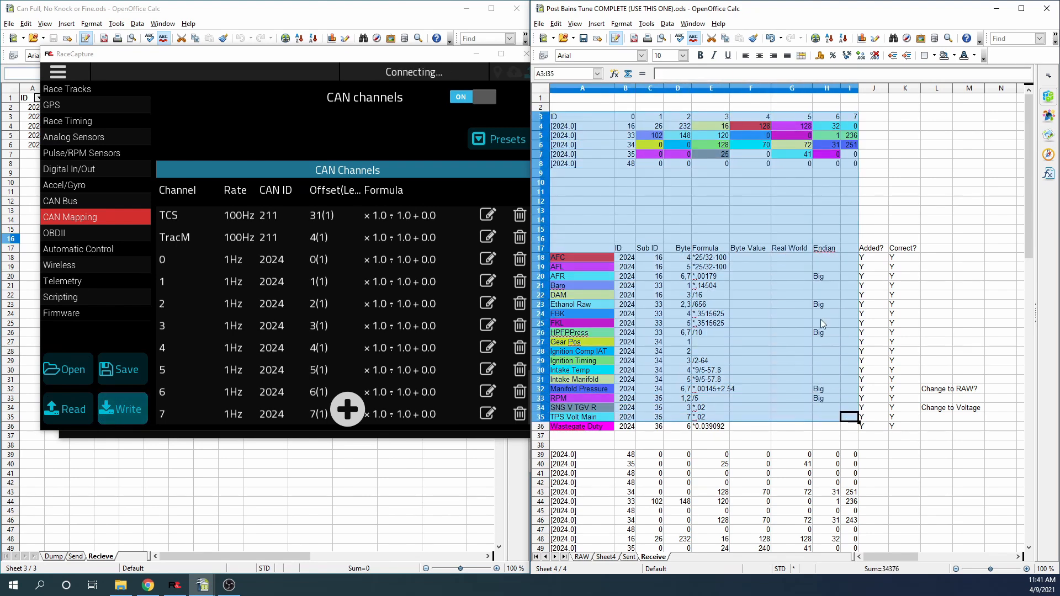
left_click(825, 304)
left_click_drag(569, 249, 857, 442)
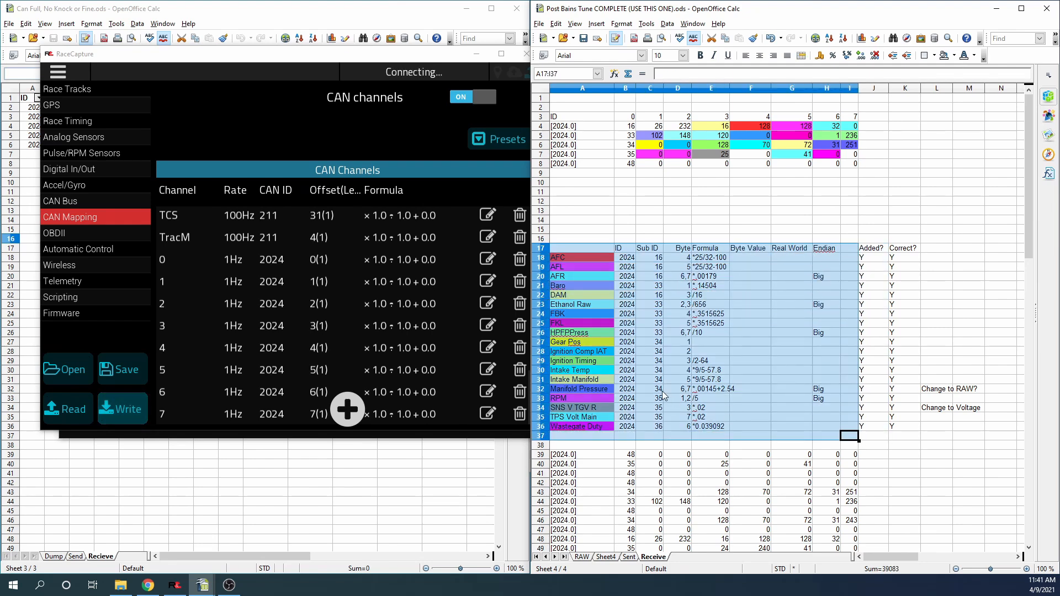
left_click(830, 402)
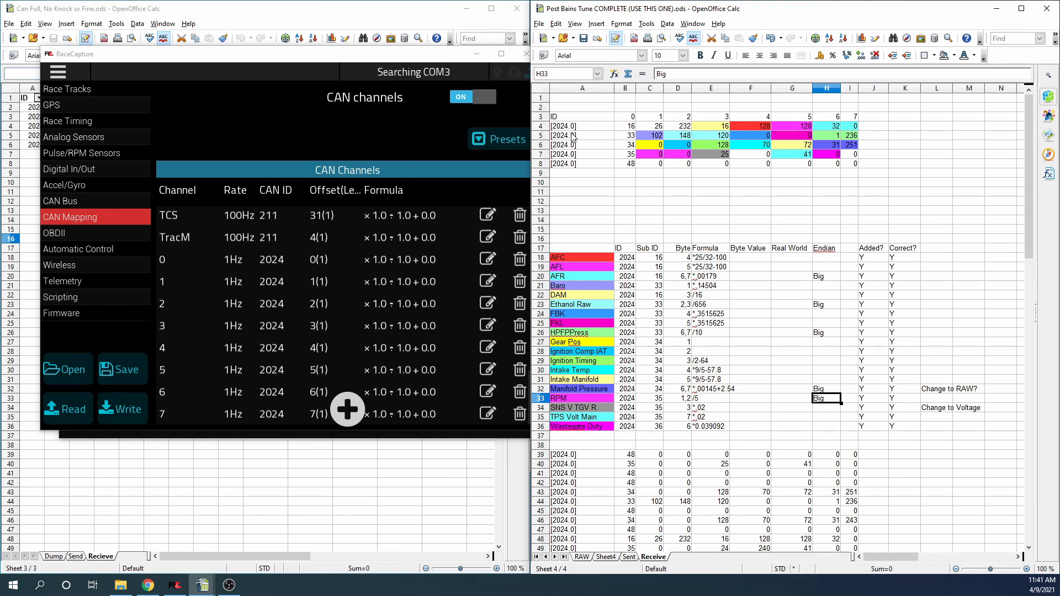
Examine the full decoding range A3 to I36, comparing the 2024 message bytes with all parameter definitions.
left_click_drag(583, 119, 851, 428)
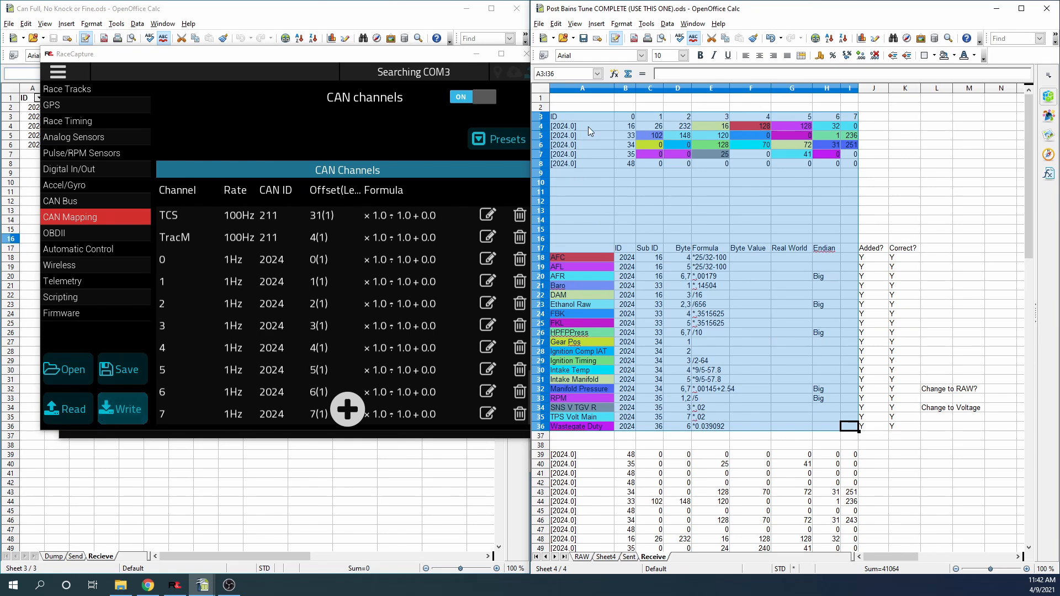
left_click(679, 133)
left_click_drag(850, 429, 587, 122)
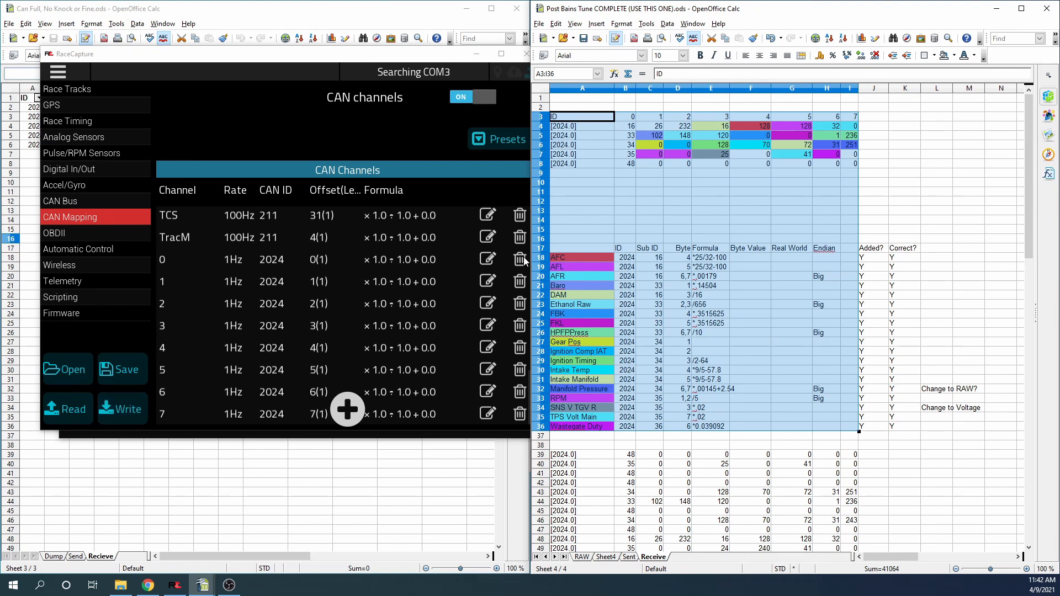
left_click(611, 148)
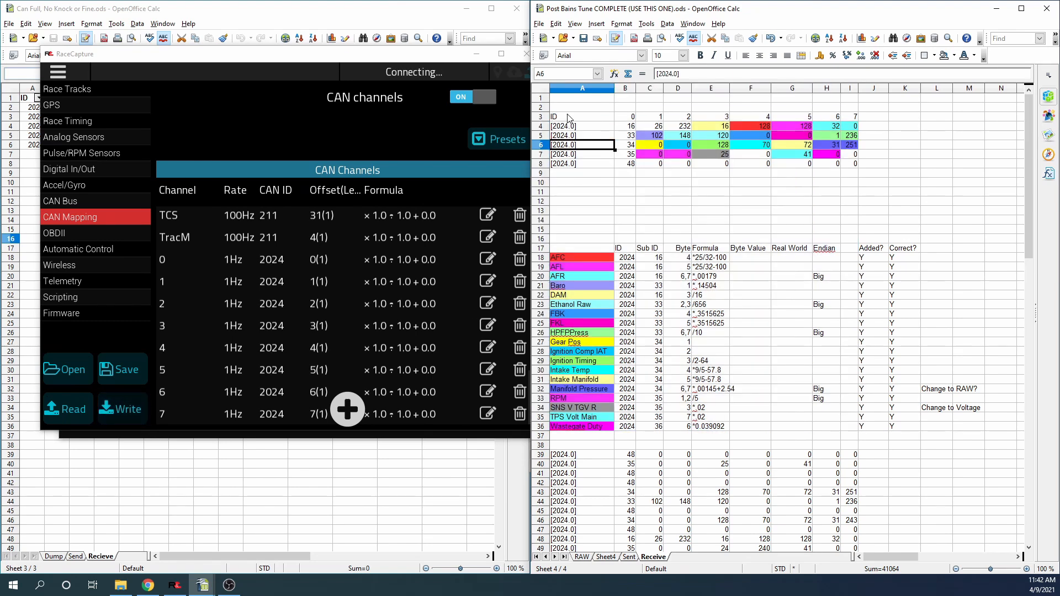
left_click_drag(584, 117, 847, 435)
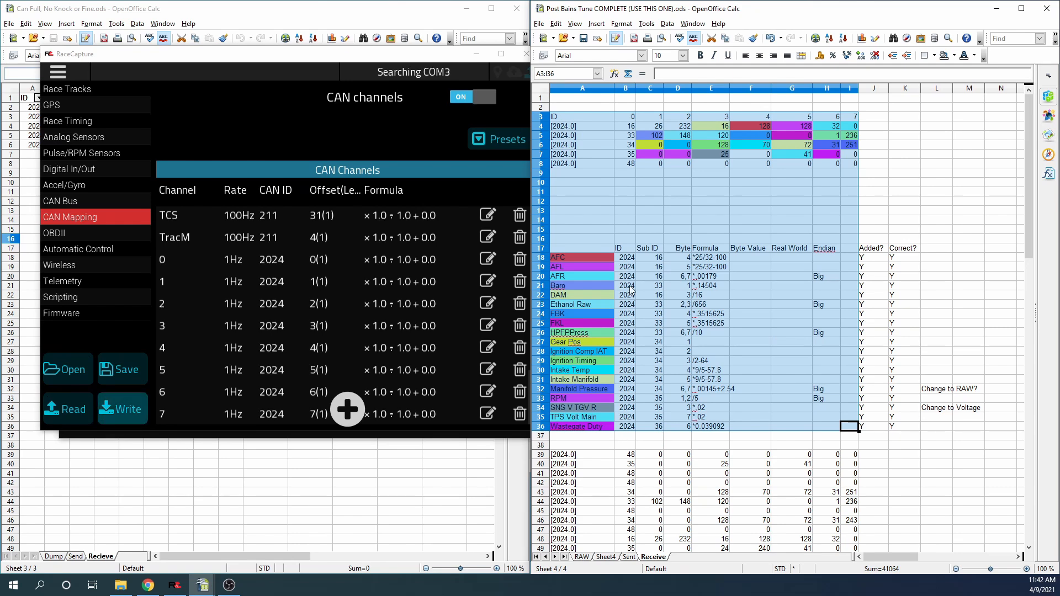
left_click(574, 250)
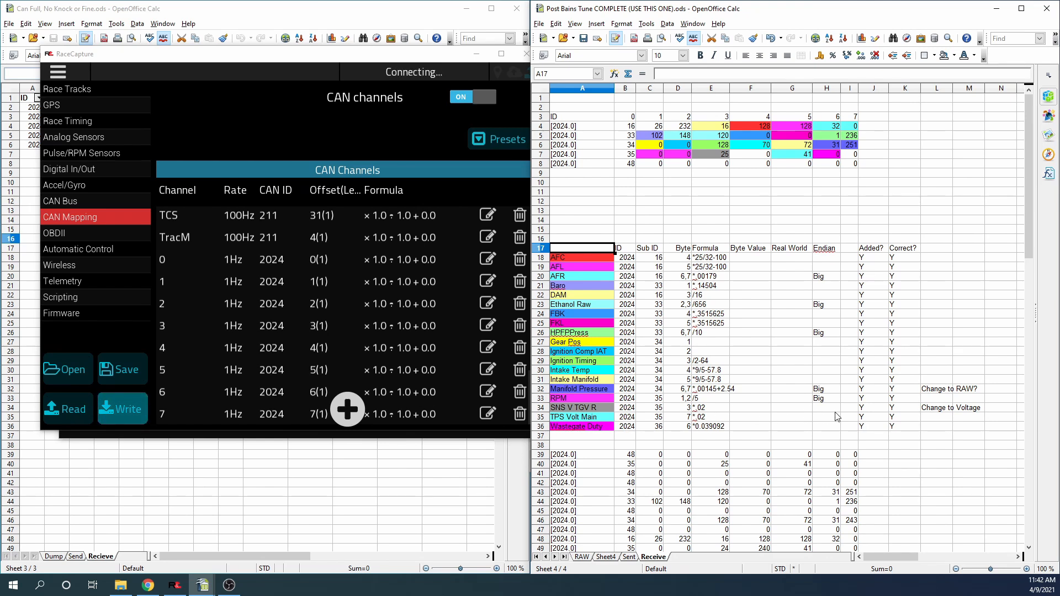
Review the complete decoding range A3 to K36, including the Added? and Correct? columns.
left_click_drag(897, 428, 569, 124)
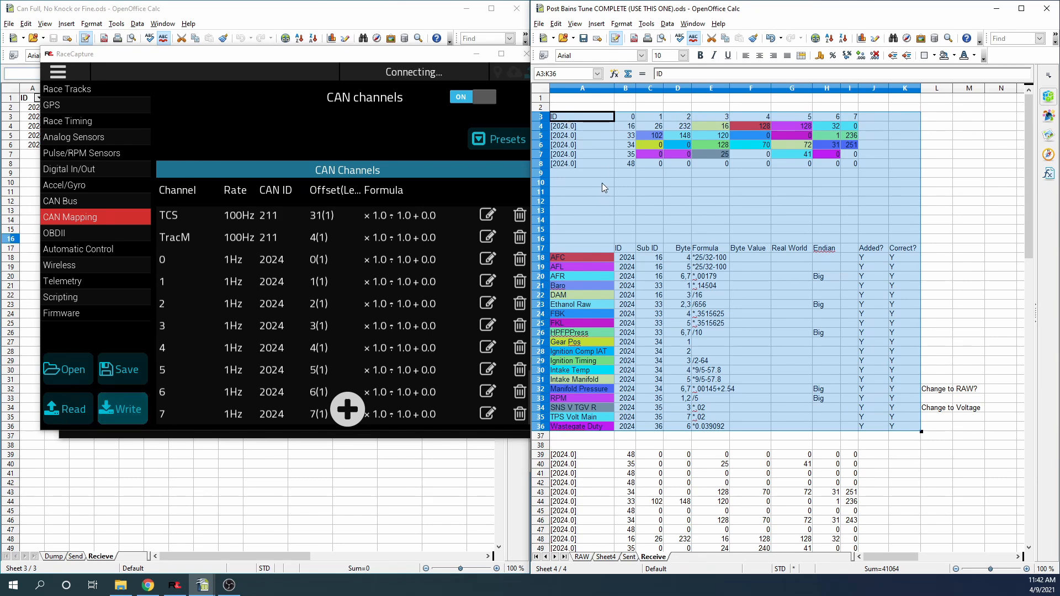
left_click(607, 203)
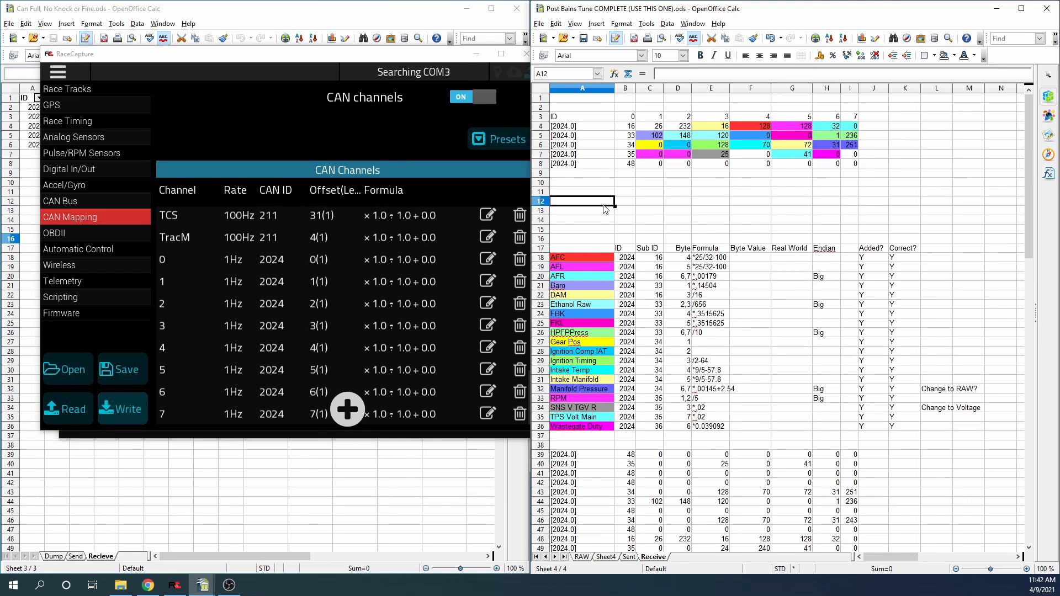
left_click_drag(563, 118, 897, 428)
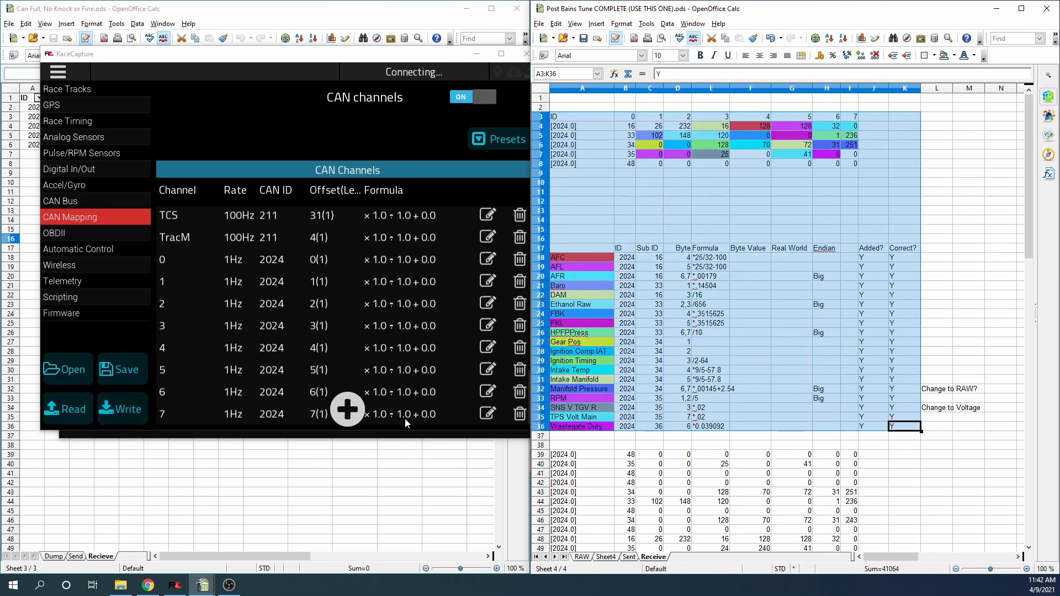